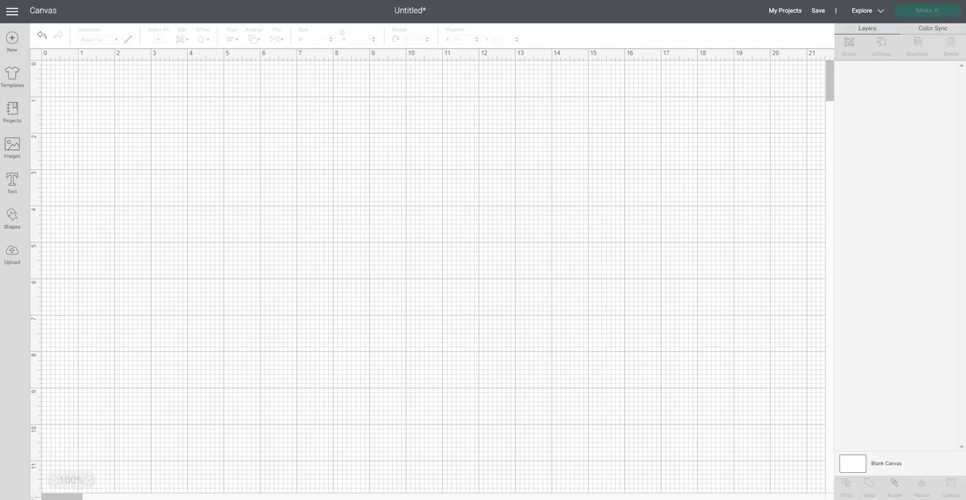
- Add a square to the middle of the canvas and stretch it into a portrait rectangle about 3.2 by 5 inches
click(13, 215)
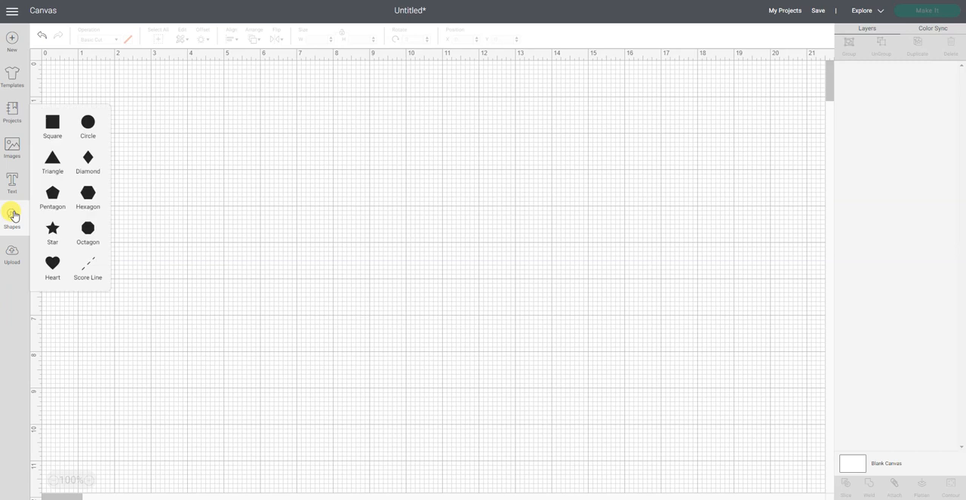
click(51, 121)
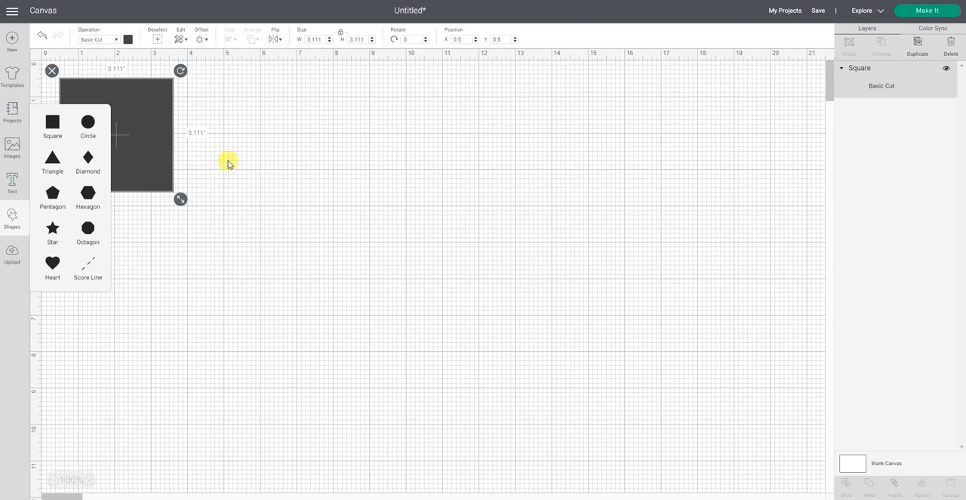
drag(159, 143, 478, 239)
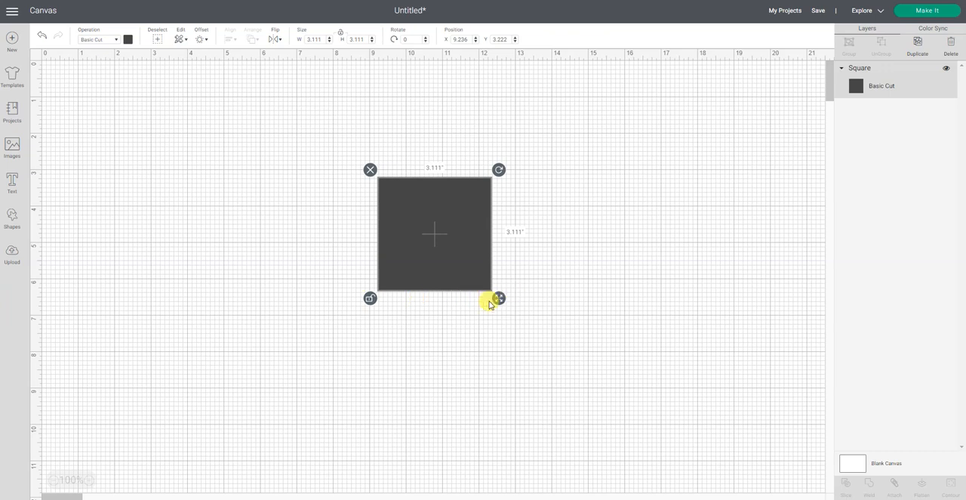
drag(498, 301, 501, 368)
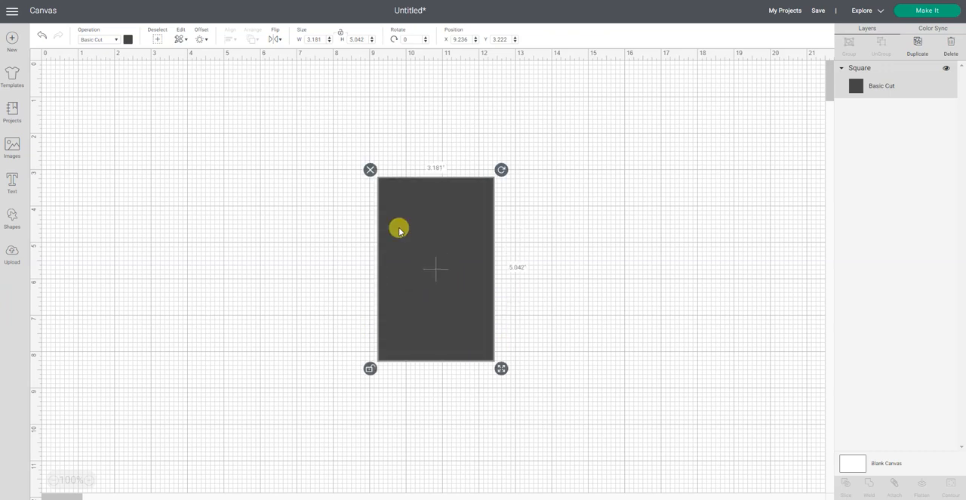
- Set the rectangle's width to 3 inches and its height to 4 inches
click(317, 39)
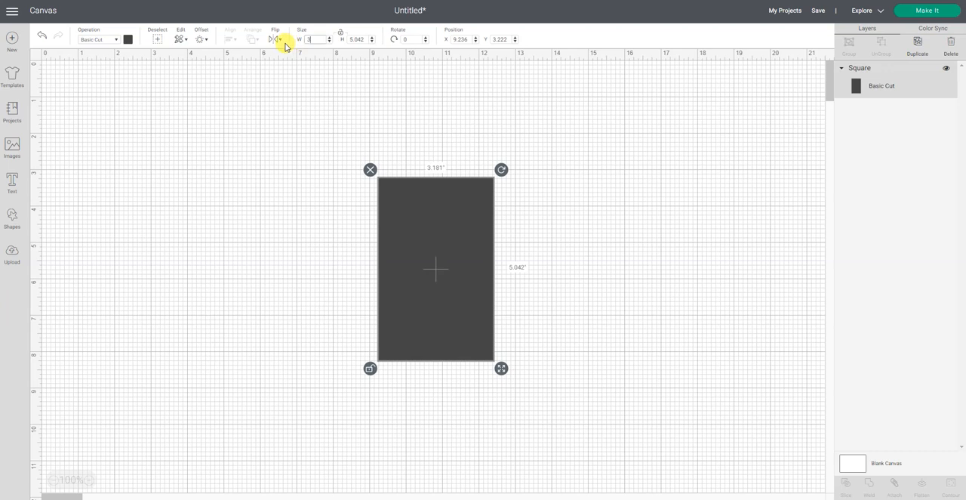
text(3)
click(350, 39)
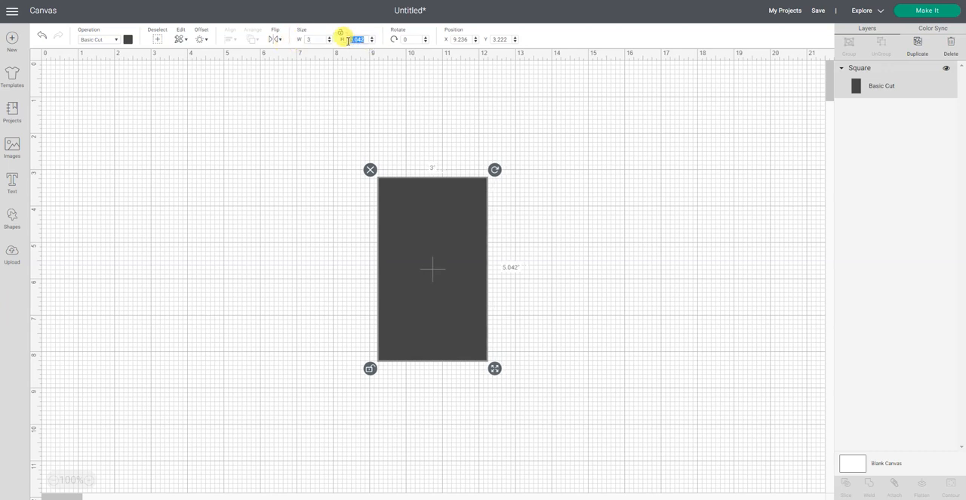
key(Return)
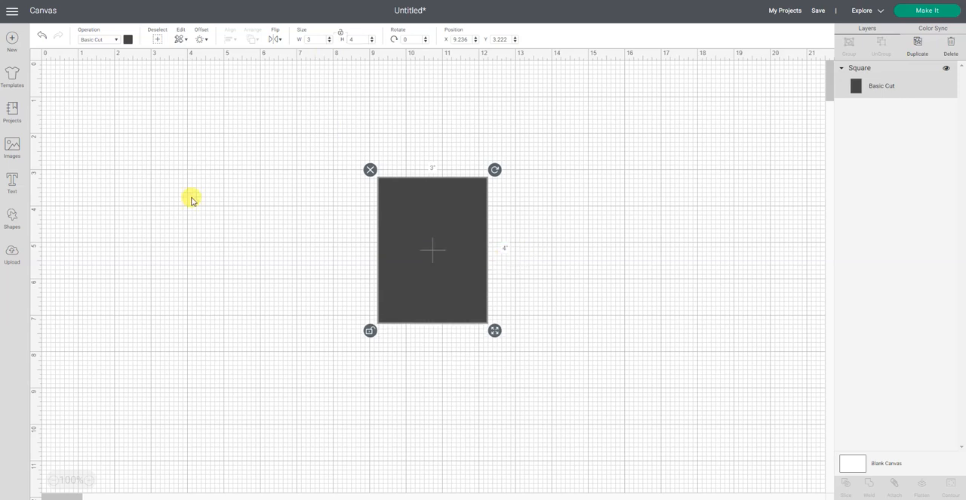
- Change the rectangle's material color to white and deselect it
click(127, 40)
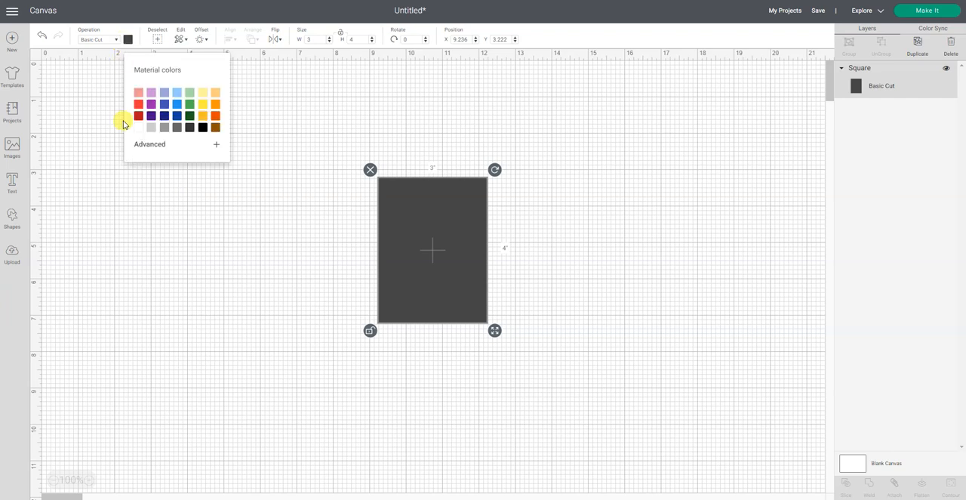
click(137, 129)
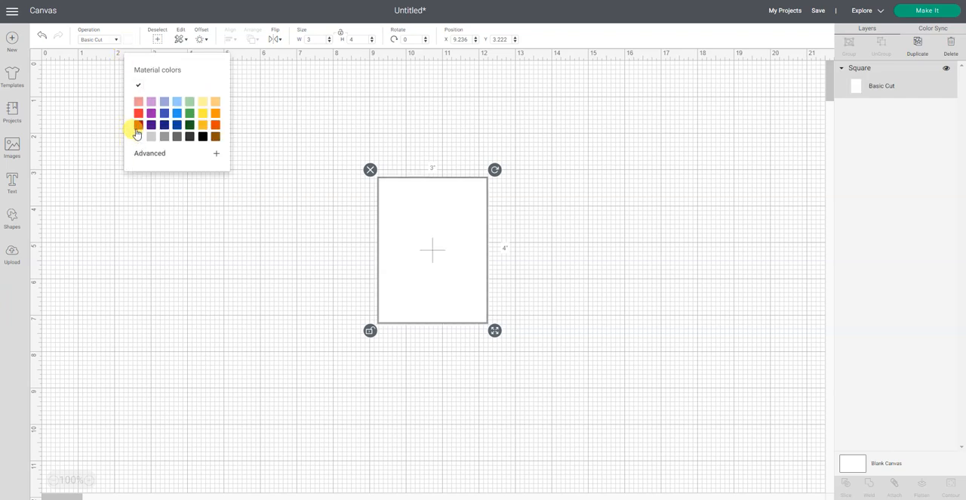
click(222, 287)
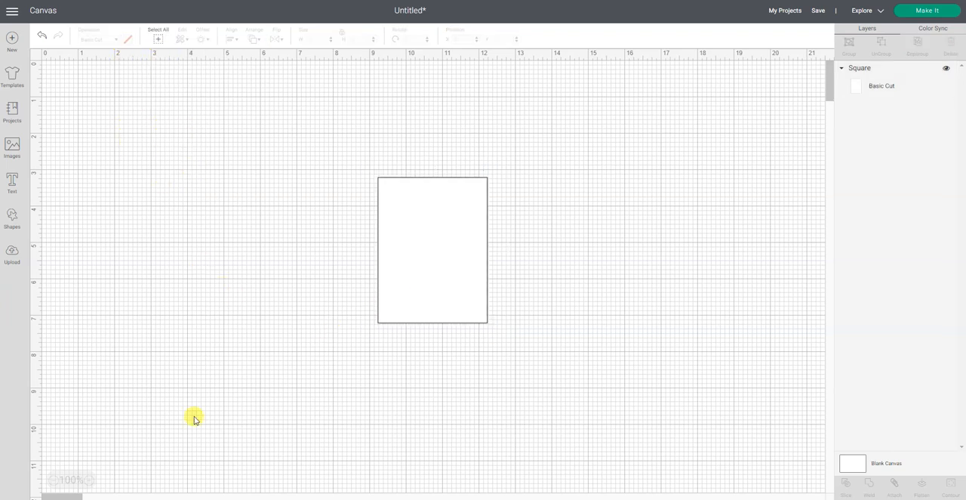
- Add a circle, shrink it to about 0.35 inches, and place it near the rectangle's upper edge
click(89, 483)
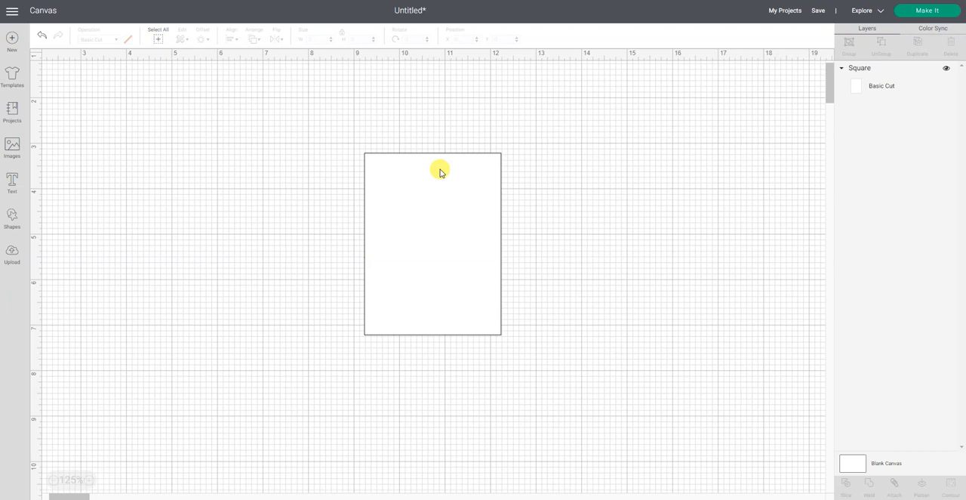
click(12, 219)
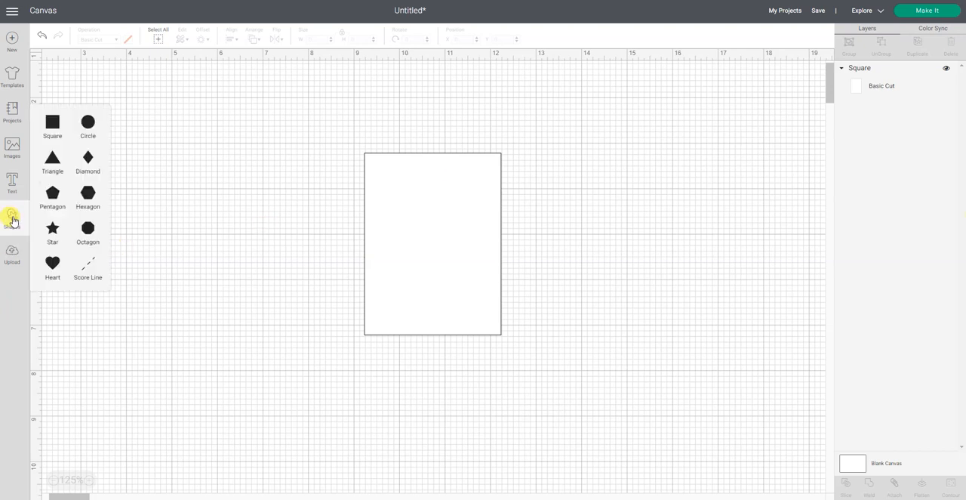
click(97, 126)
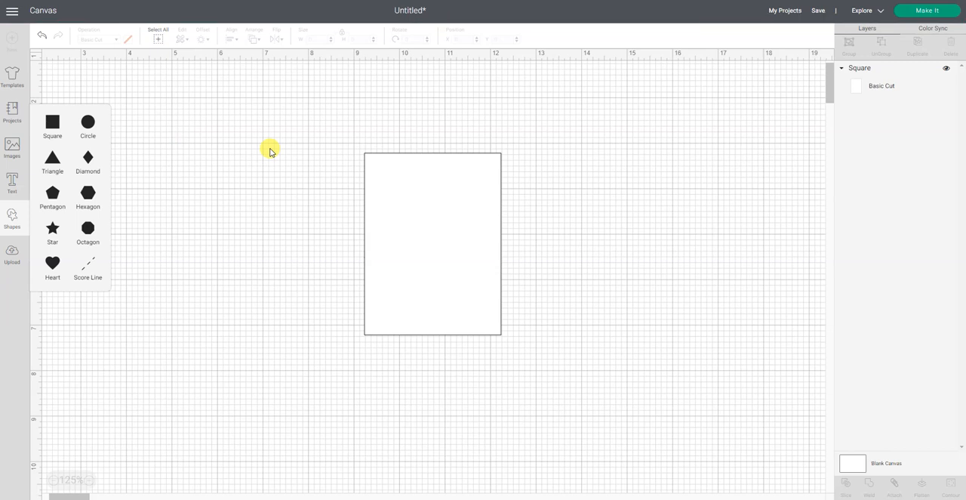
drag(179, 182, 267, 225)
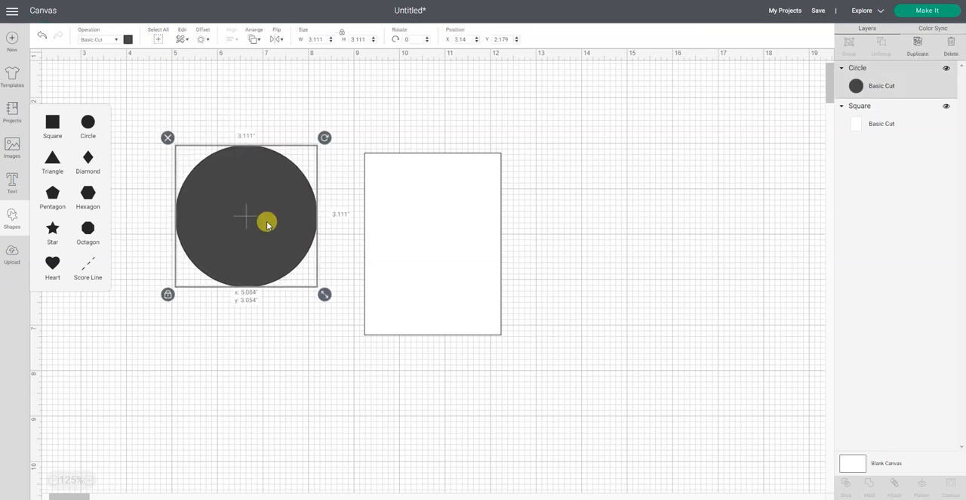
drag(325, 294, 439, 175)
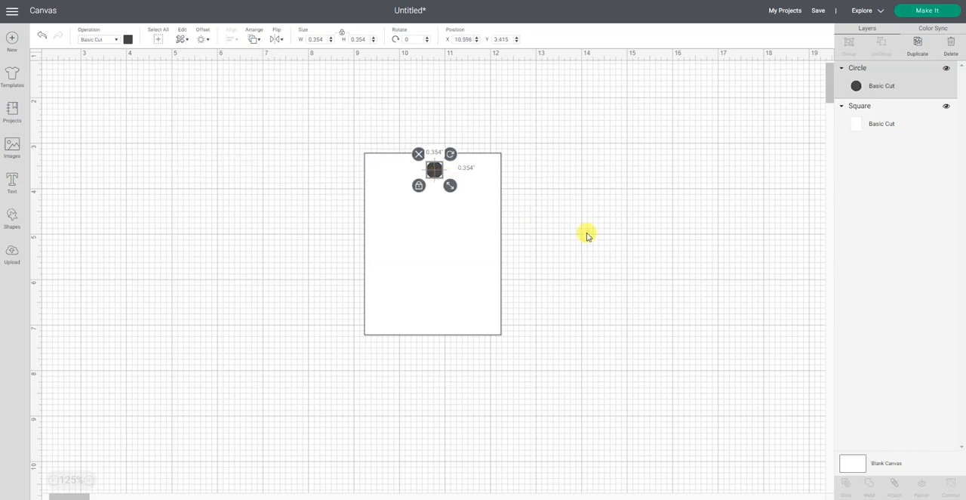
click(586, 234)
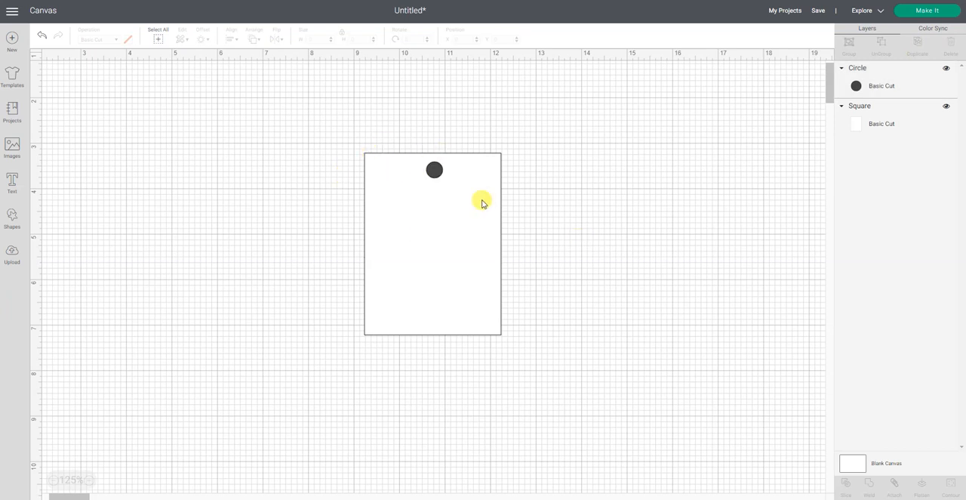
- Move the small circle slightly left of center, then select both shapes and center them horizontally on each other
drag(436, 172, 415, 175)
click(277, 137)
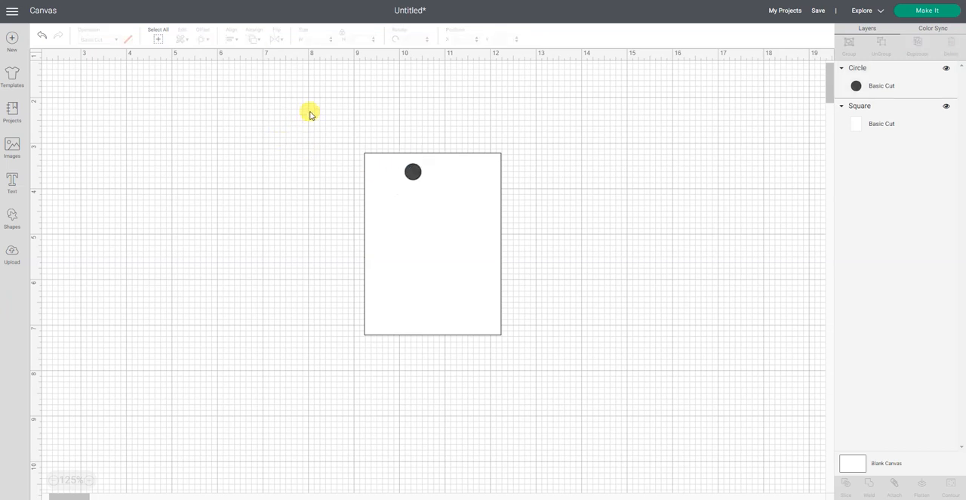
drag(310, 111, 600, 386)
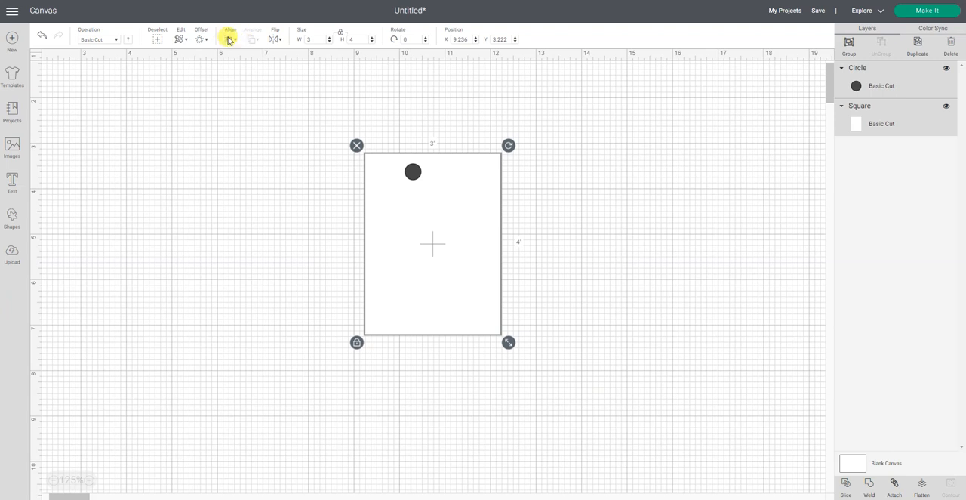
click(229, 39)
click(238, 80)
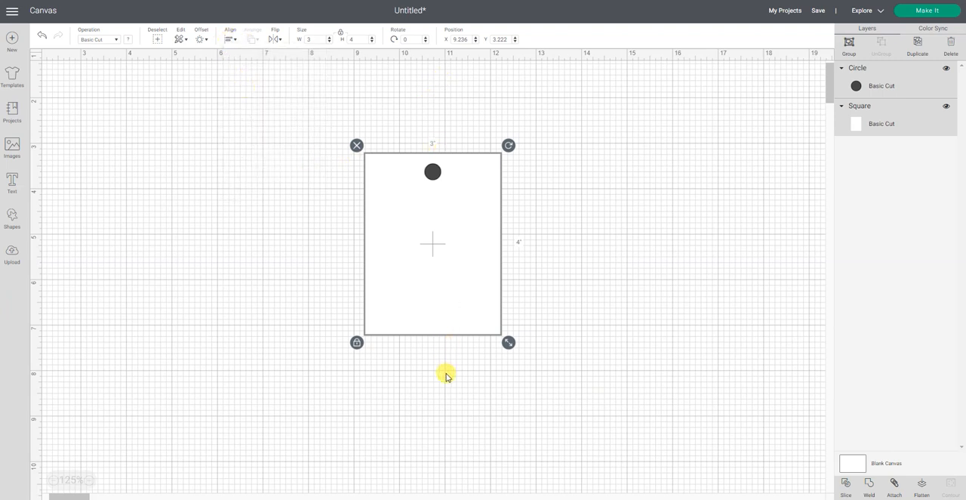
- Slice the circle out of the rectangle and move the punched rectangle off to the right of the leftover circles
click(845, 484)
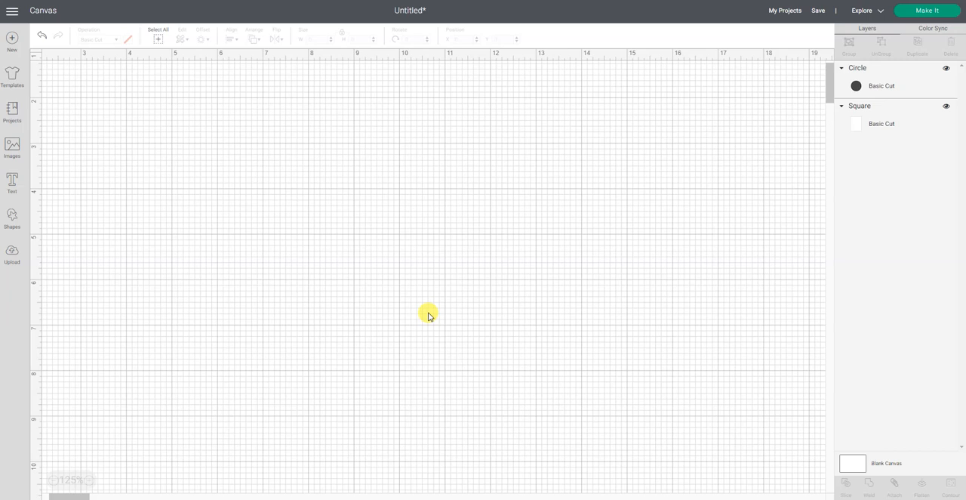
click(427, 315)
drag(427, 315, 612, 308)
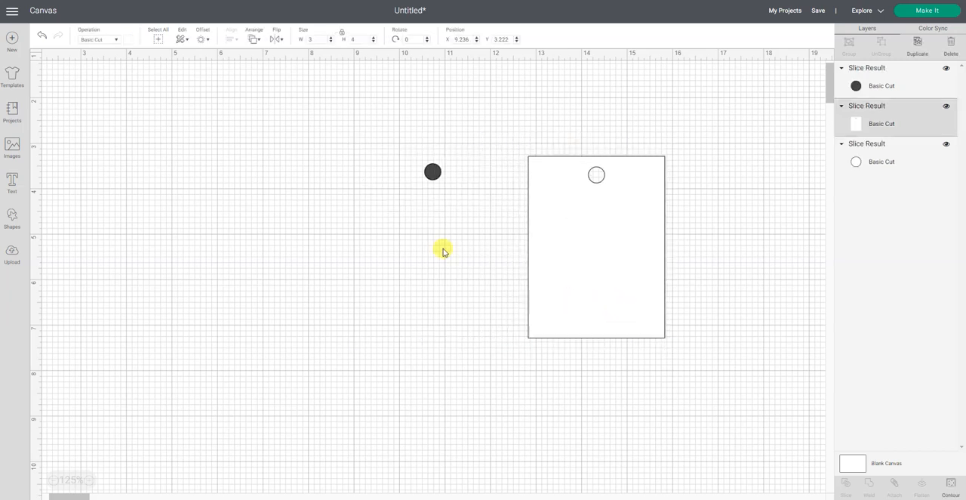
- Delete the two leftover slice circles and move the punched rectangle back to the middle of the canvas
click(432, 171)
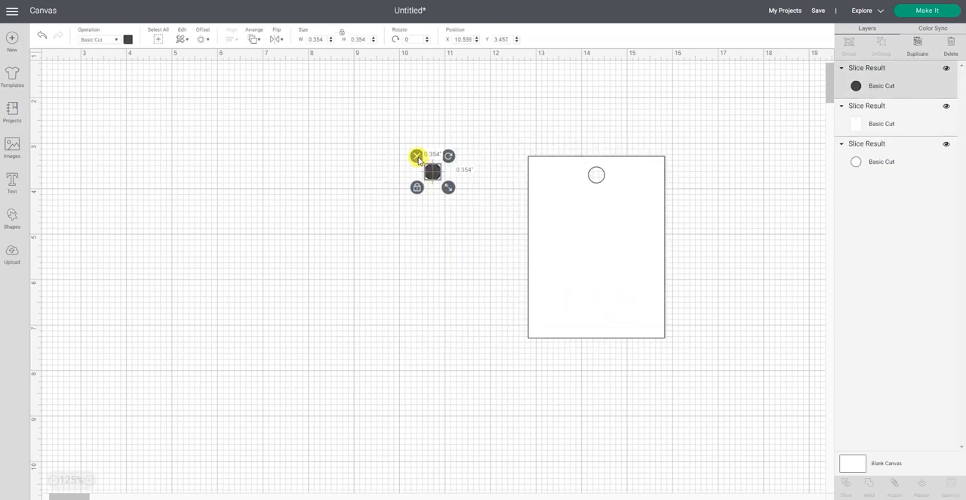
click(418, 158)
click(435, 170)
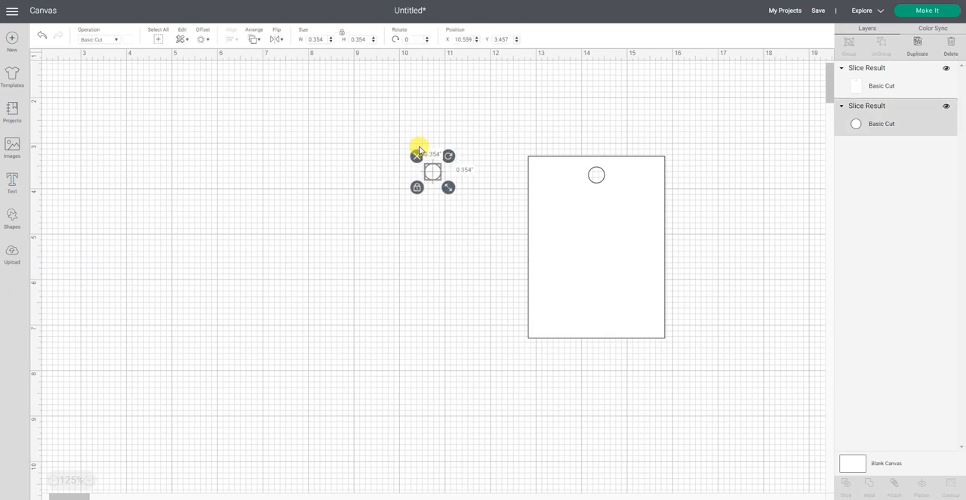
click(417, 156)
drag(543, 233, 448, 229)
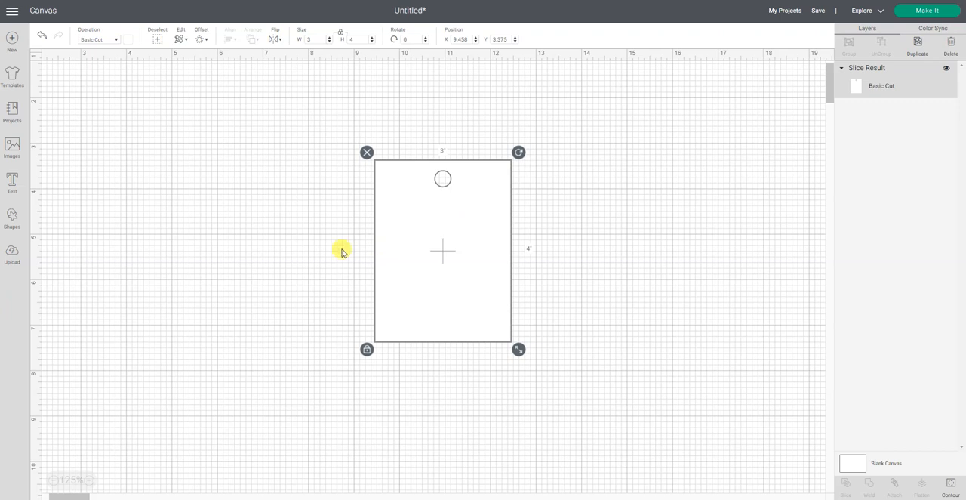
click(310, 249)
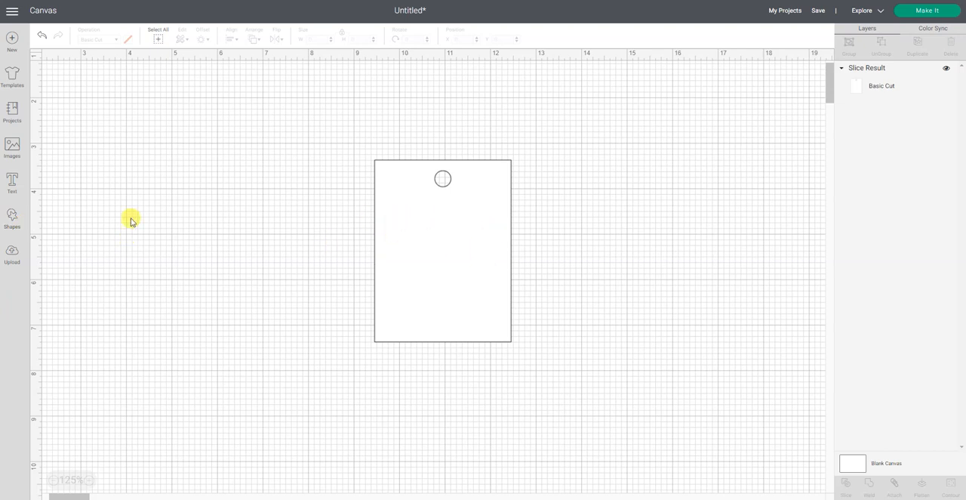
- Search the image library for "curve" and look through the results for a shape suited to the tag
click(19, 146)
click(269, 68)
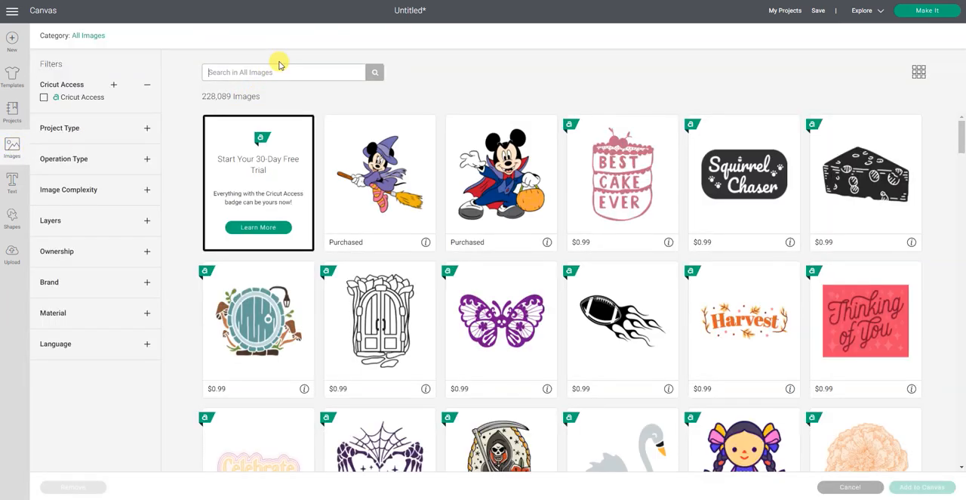
text(curve)
key(Return)
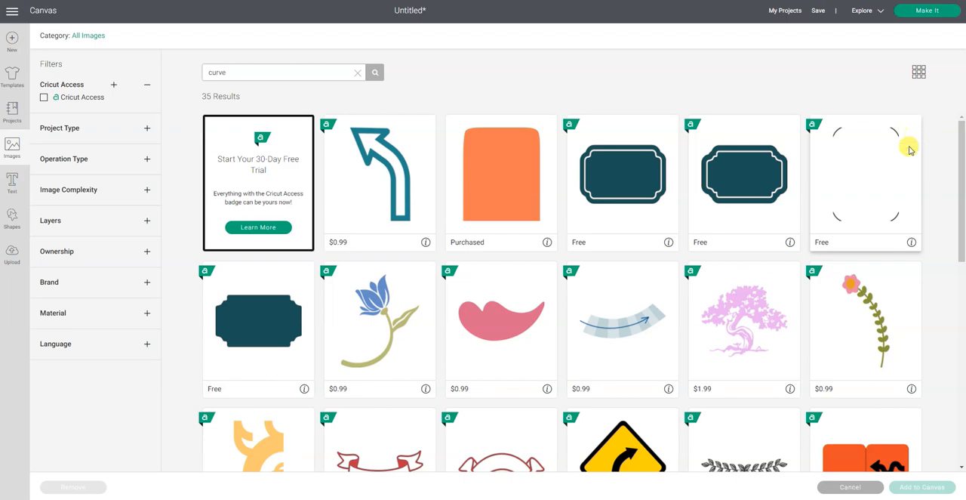
scroll(922, 205, down, 5)
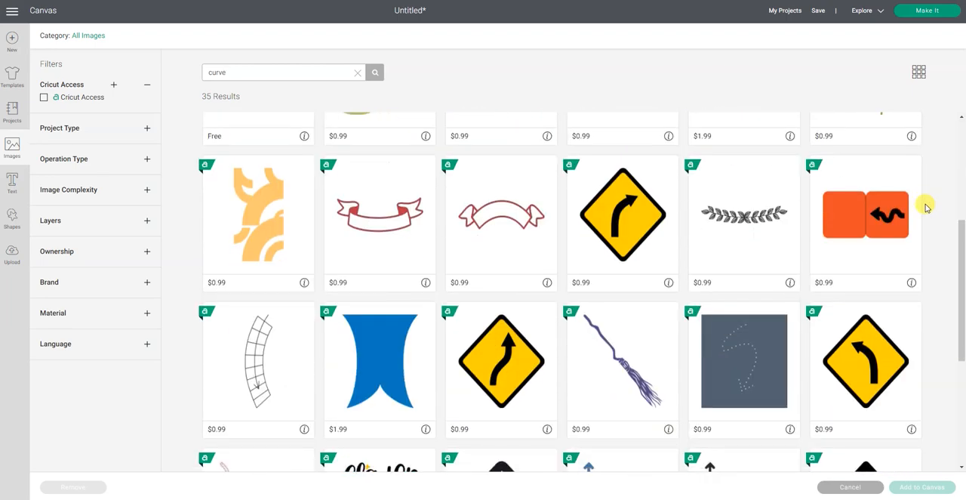
scroll(927, 206, down, 2)
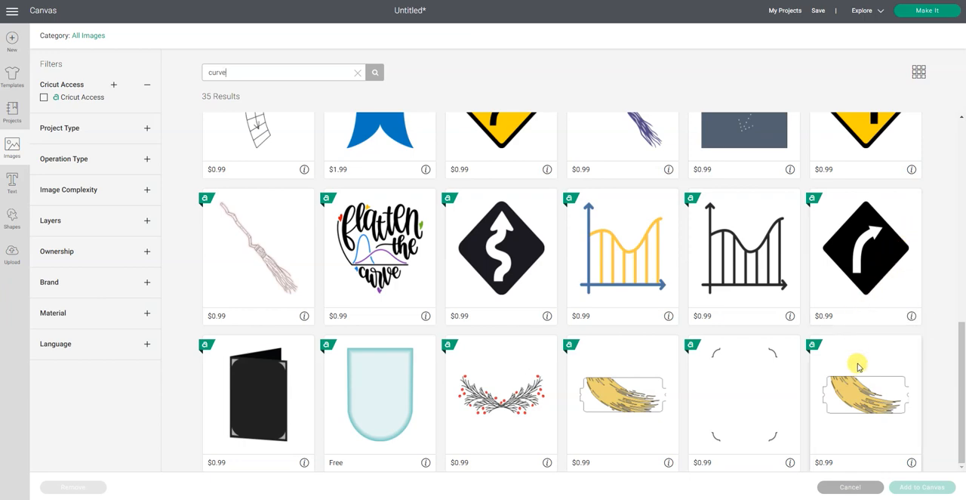
scroll(859, 370, up, 4)
scroll(858, 332, up, 3)
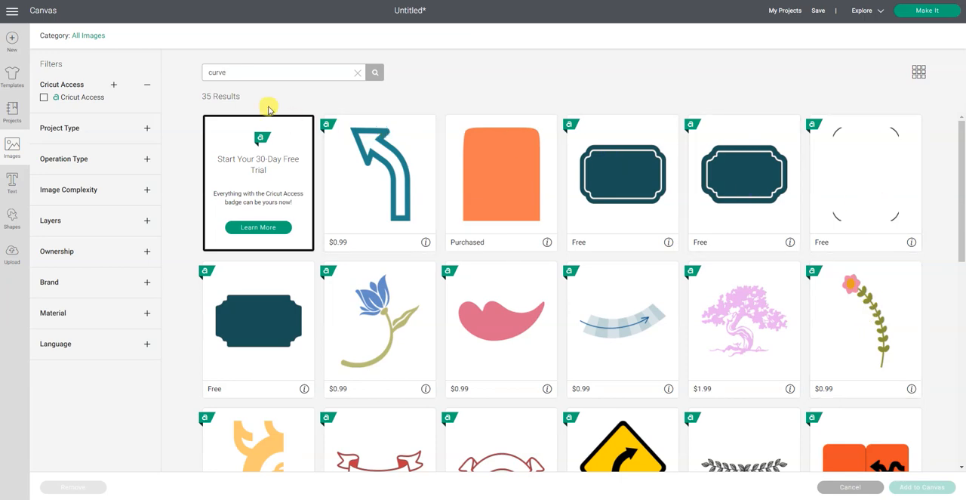
- Search the image library for "scallop" and add the open scalloped line image to the canvas
drag(249, 71, 192, 81)
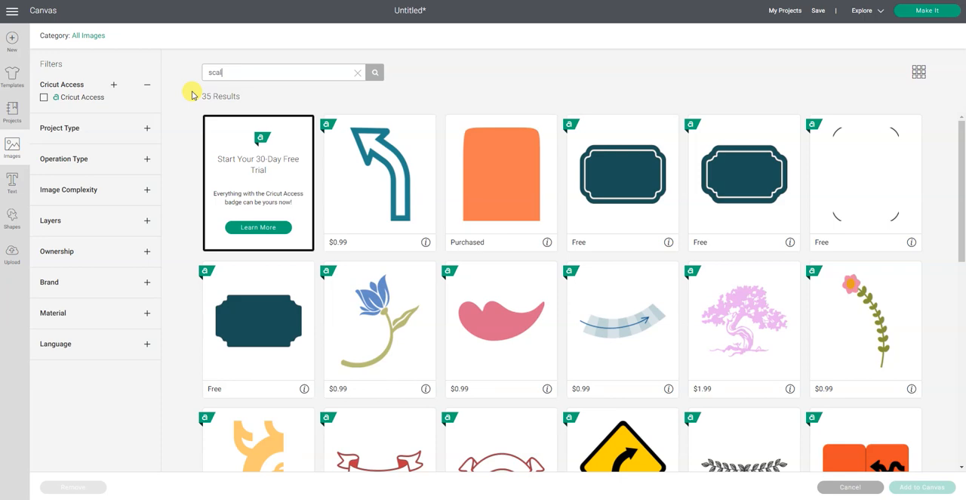
key(Return)
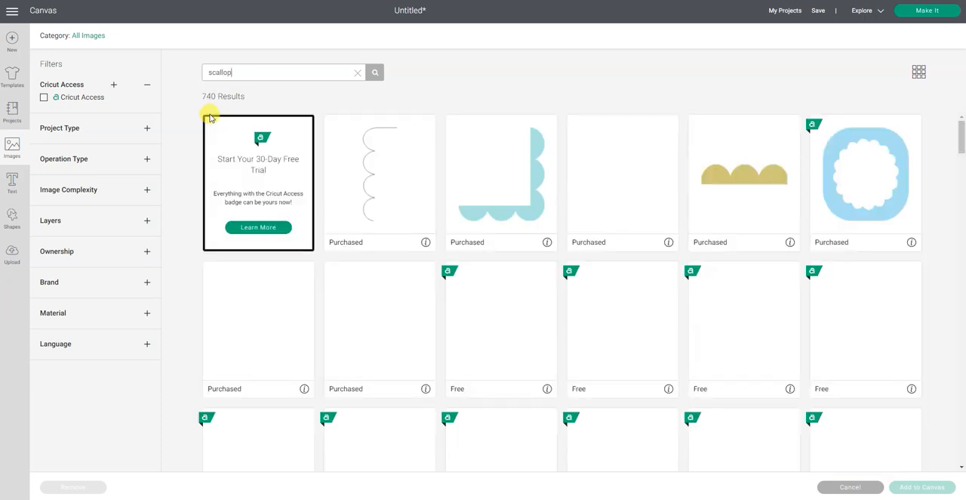
click(432, 207)
scroll(401, 197, down, 4)
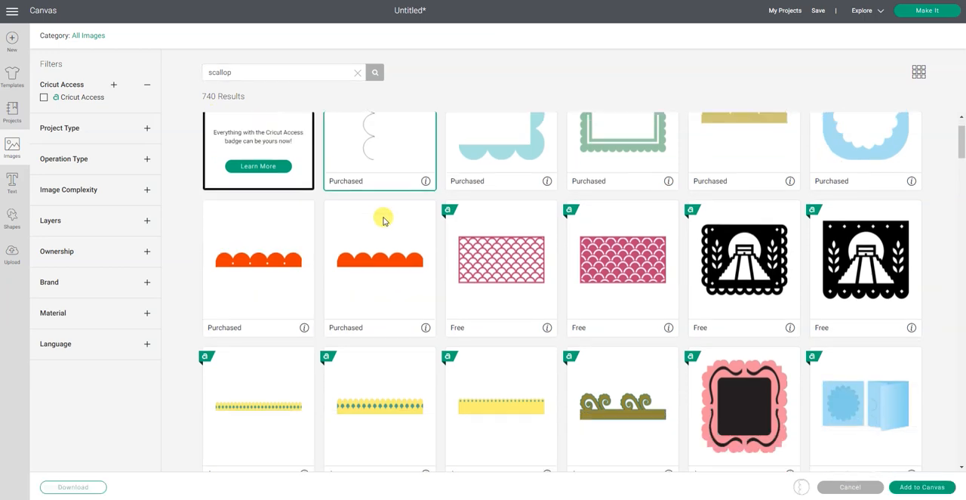
scroll(383, 221, down, 5)
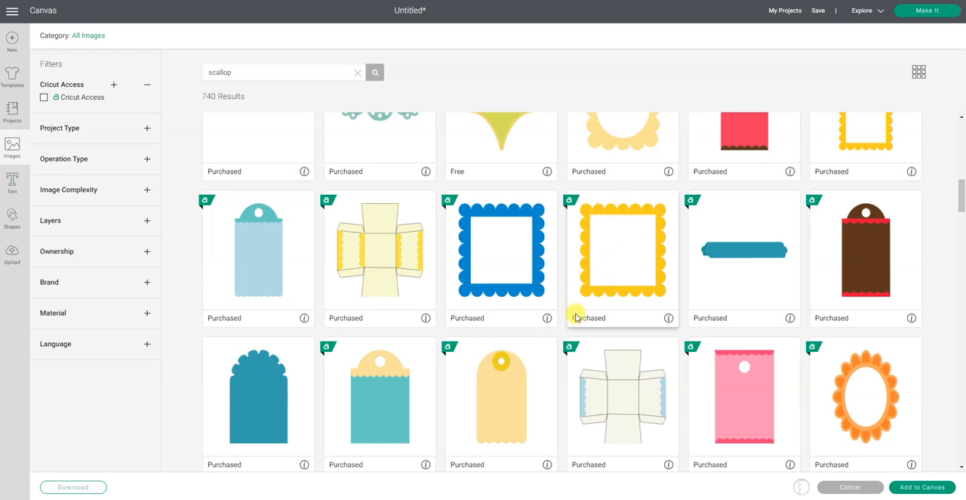
scroll(575, 317, down, 4)
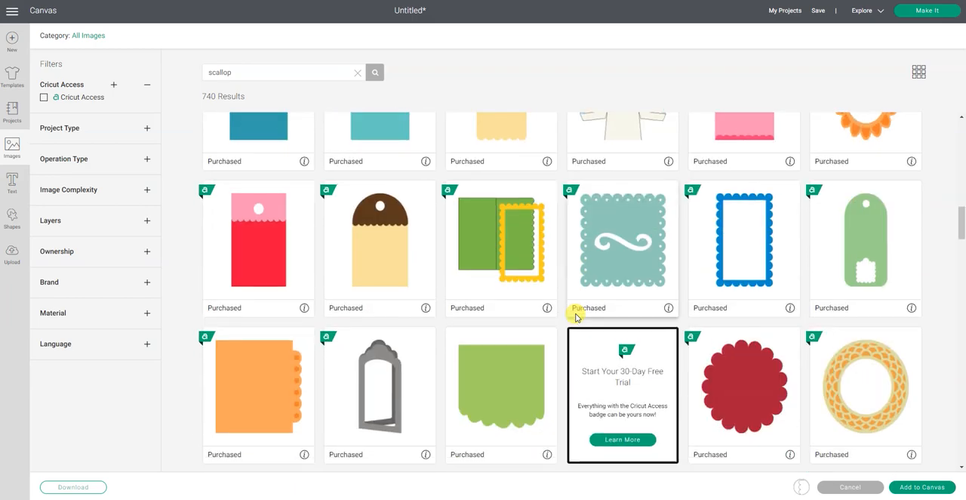
scroll(575, 317, down, 4)
scroll(587, 334, up, 7)
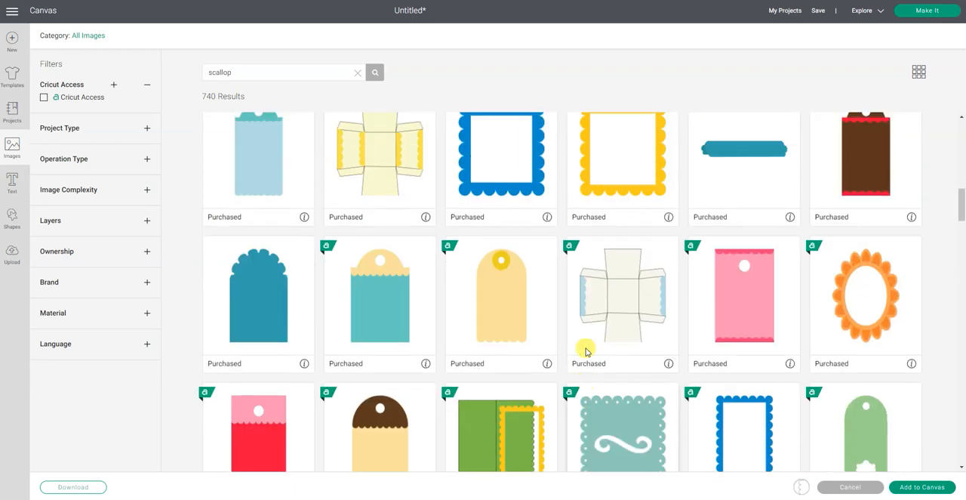
scroll(586, 350, up, 10)
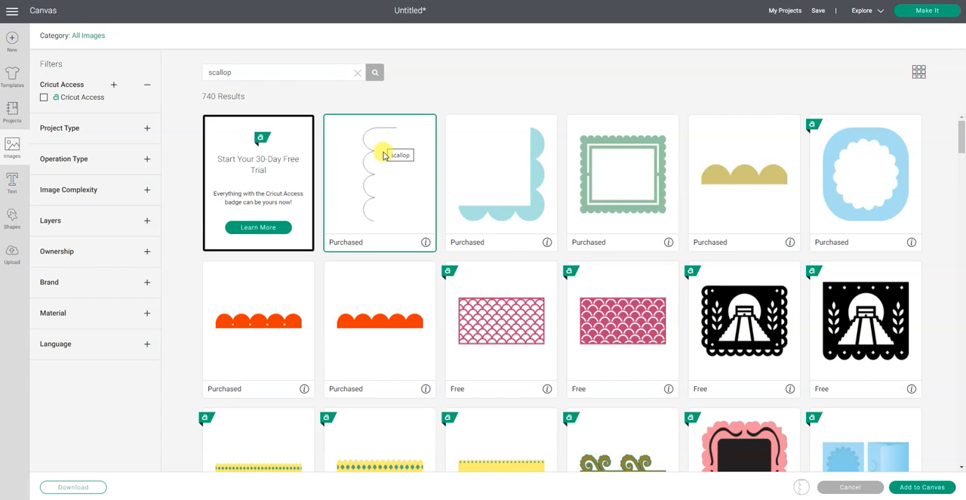
click(928, 489)
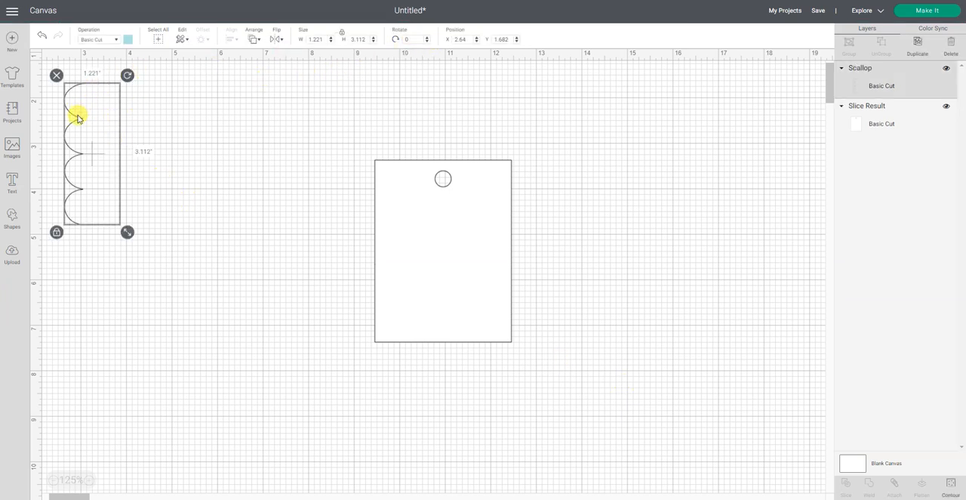
- Rotate the scallop line to 90 degrees and move it so that it overlaps the punched tag
drag(78, 114, 287, 199)
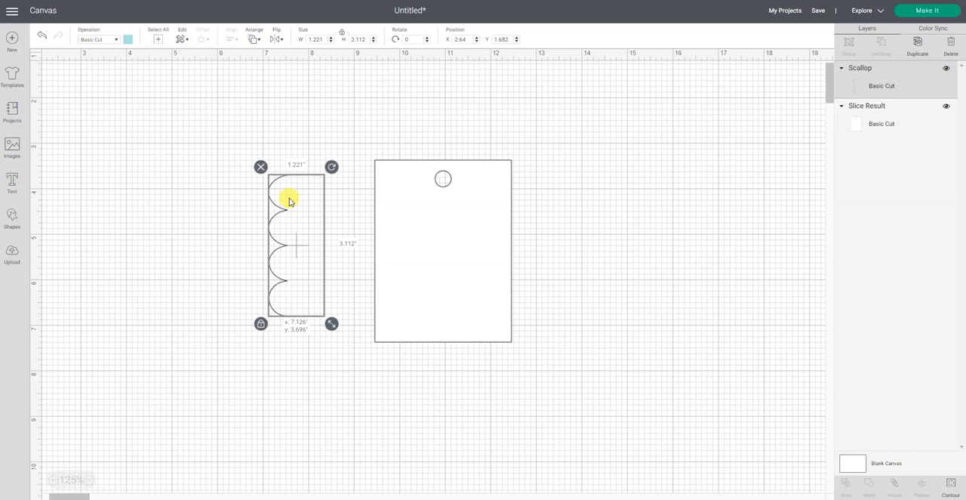
click(407, 40)
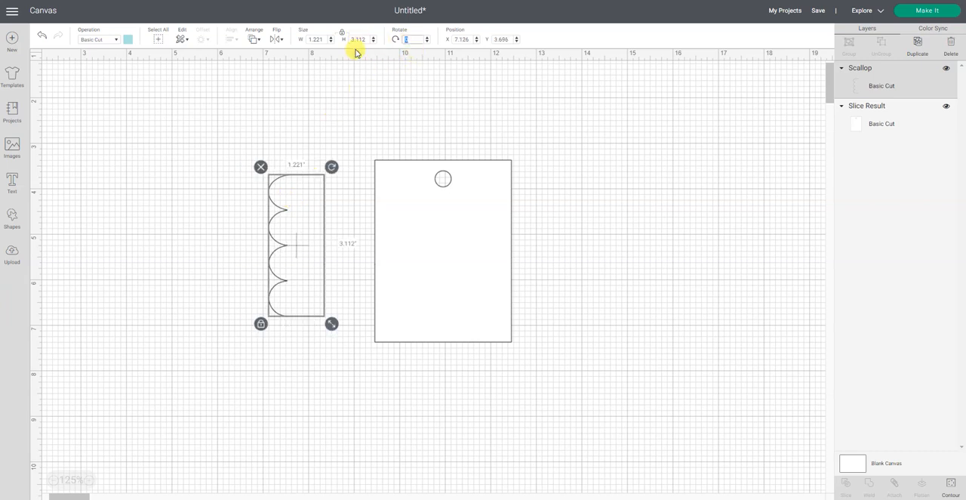
text(90)
key(Return)
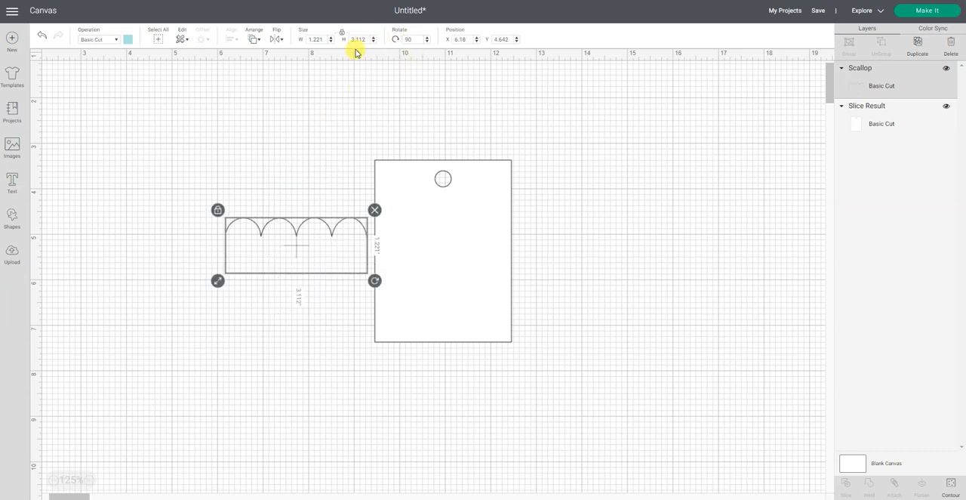
drag(339, 224, 504, 230)
click(714, 308)
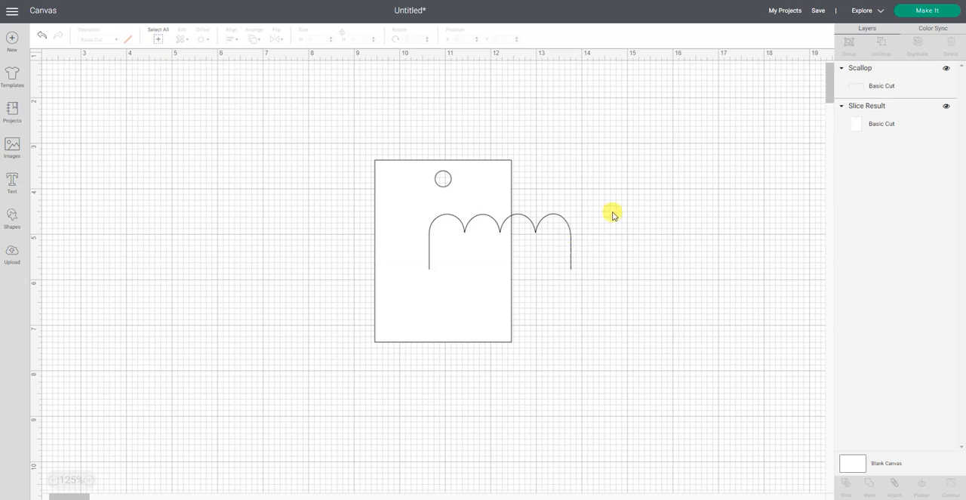
- Hide both straight-line contours and three of the four arcs of the scallop, keeping only the first arc
click(538, 226)
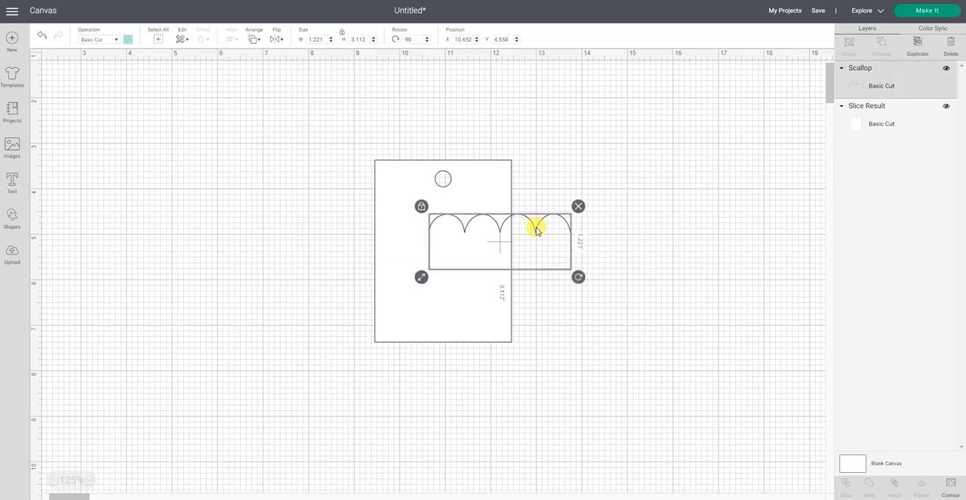
click(953, 487)
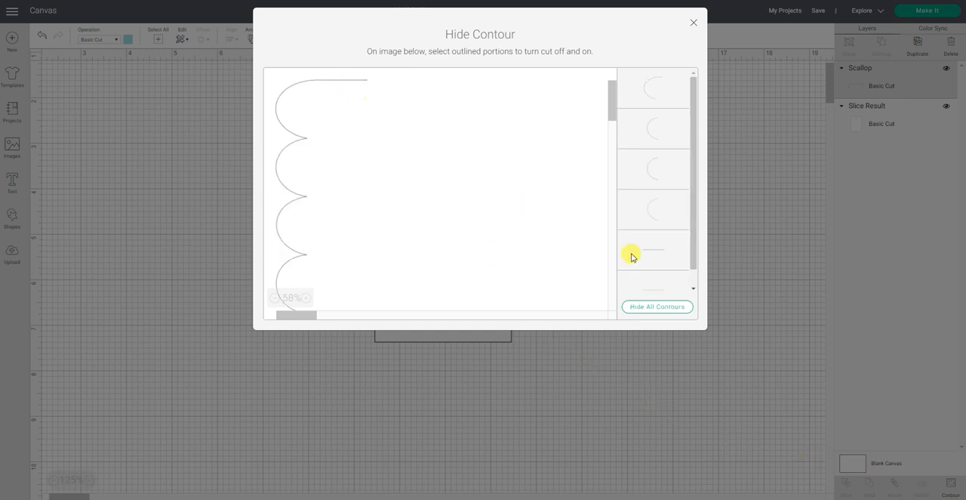
click(657, 252)
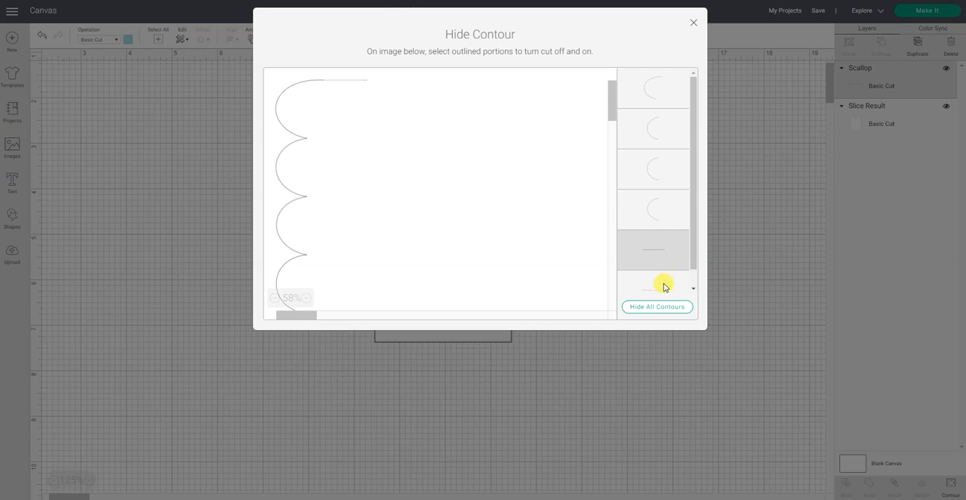
click(664, 285)
scroll(664, 271, down, 1)
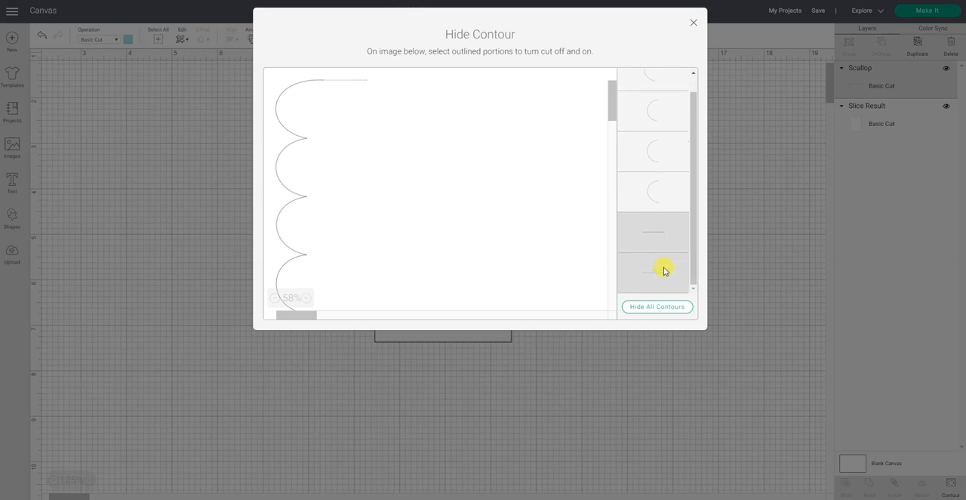
scroll(662, 268, up, 1)
click(655, 211)
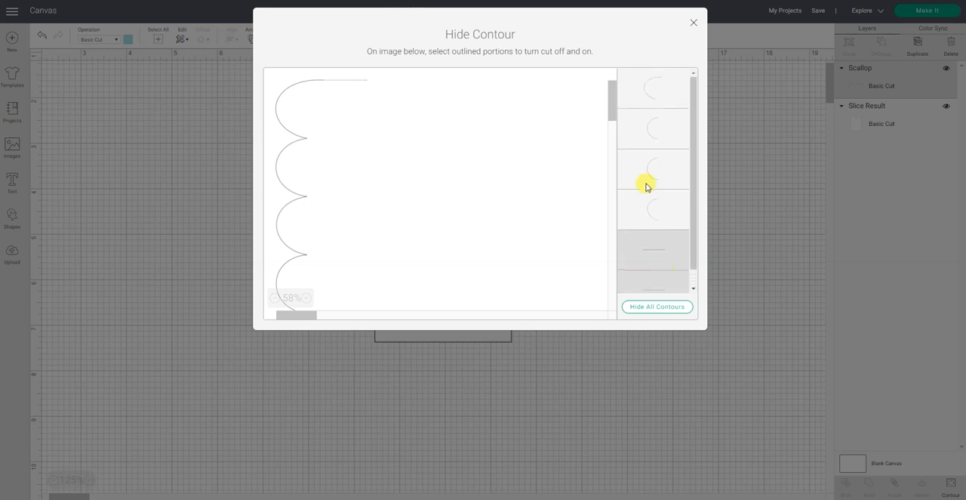
click(653, 173)
click(654, 143)
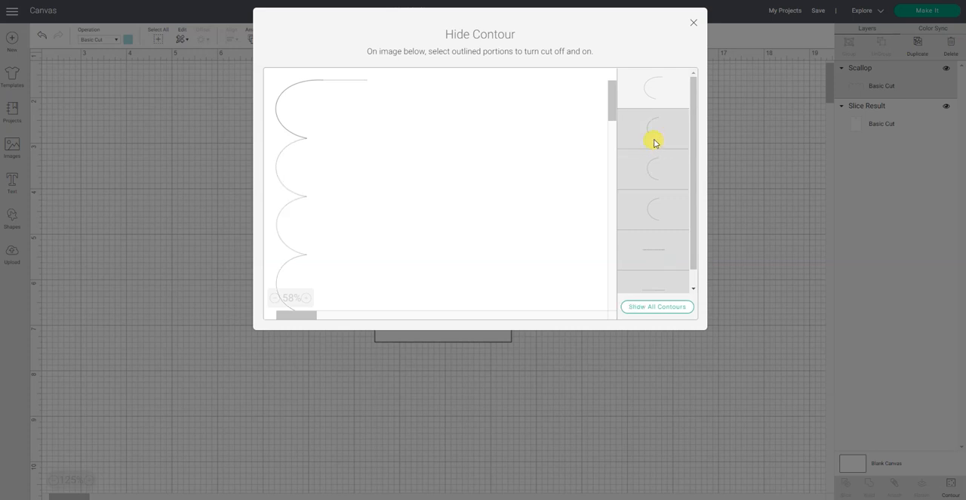
click(694, 25)
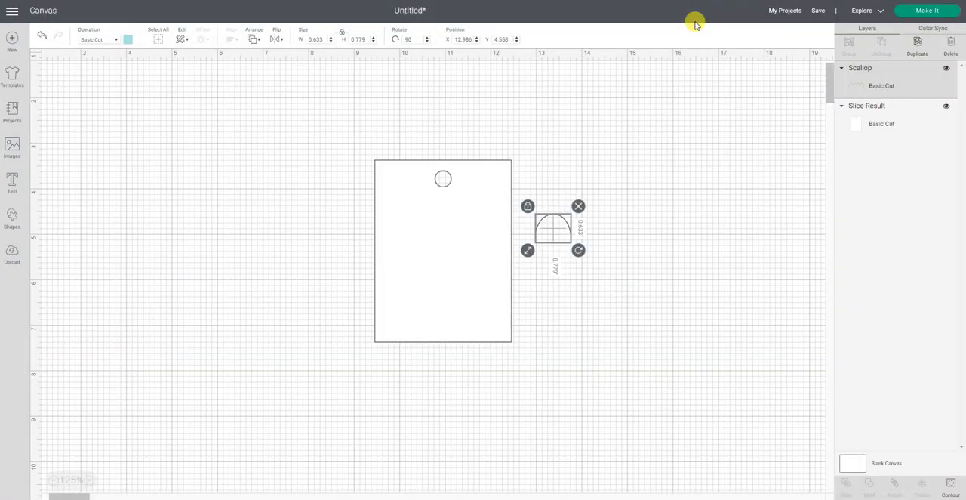
click(689, 225)
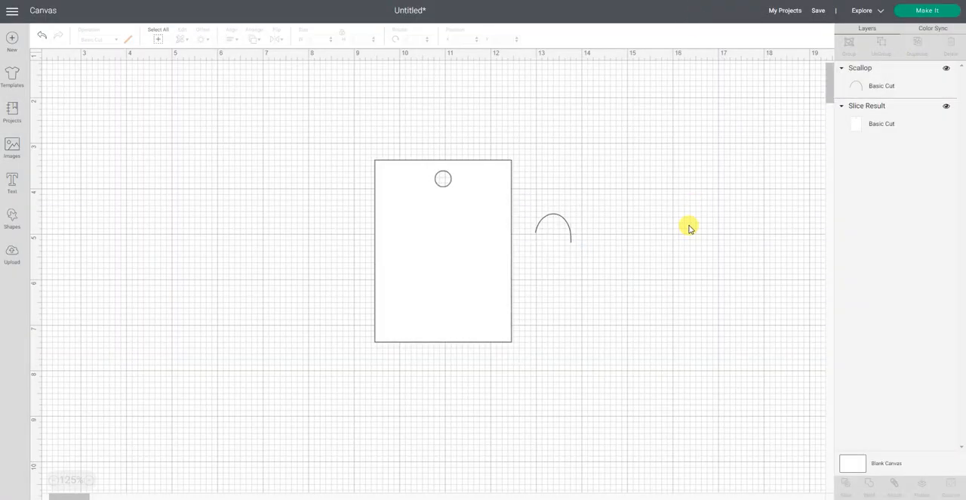
- Edit the scallop's contours to show the second arc and hide the first one with the straight tail
click(570, 234)
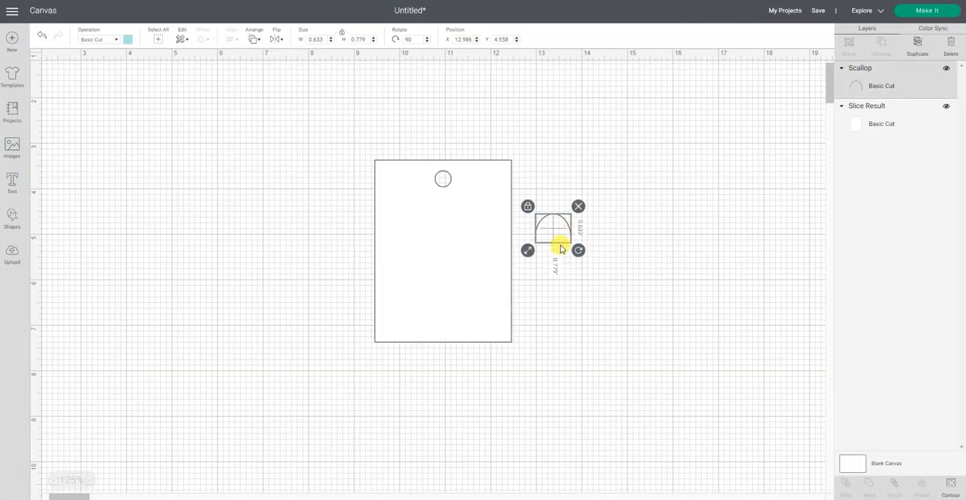
click(617, 324)
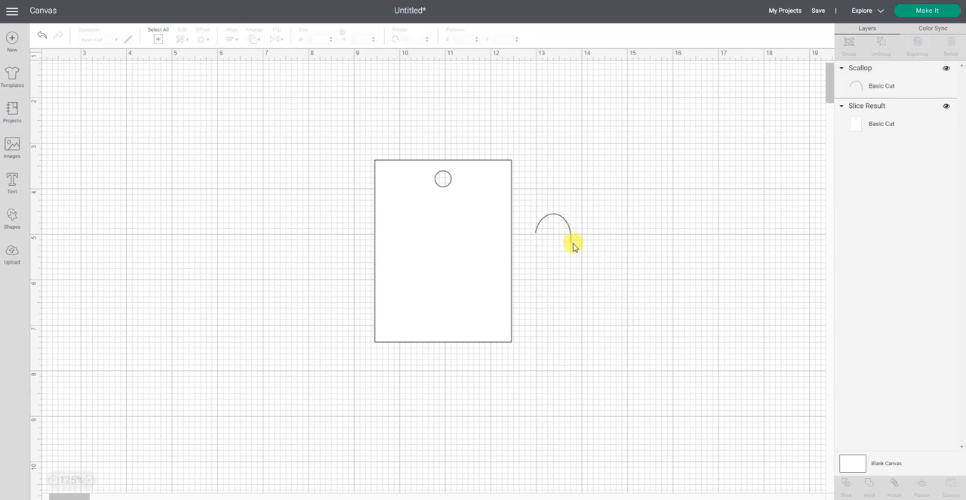
click(569, 234)
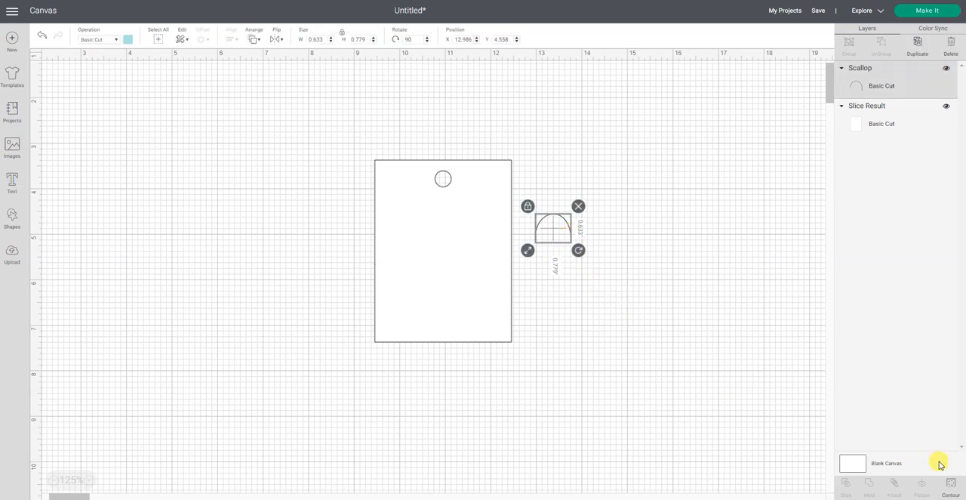
click(953, 485)
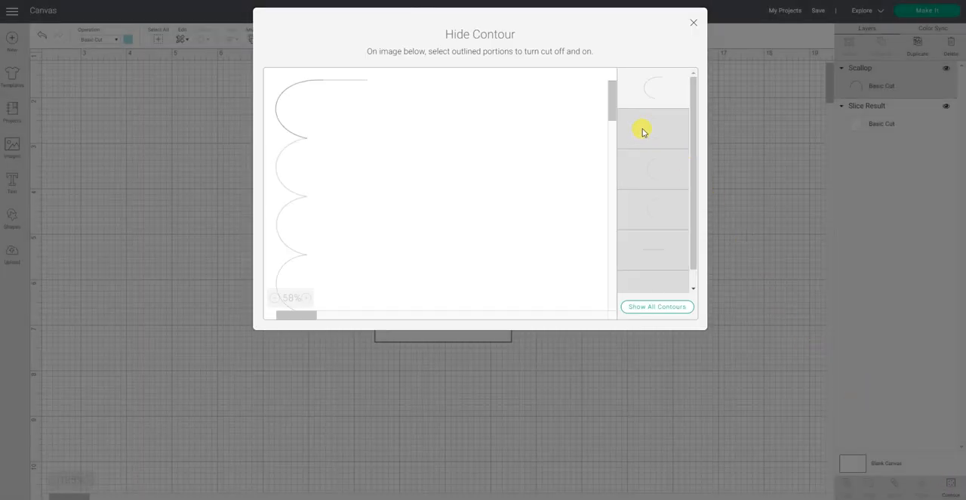
click(642, 132)
click(658, 94)
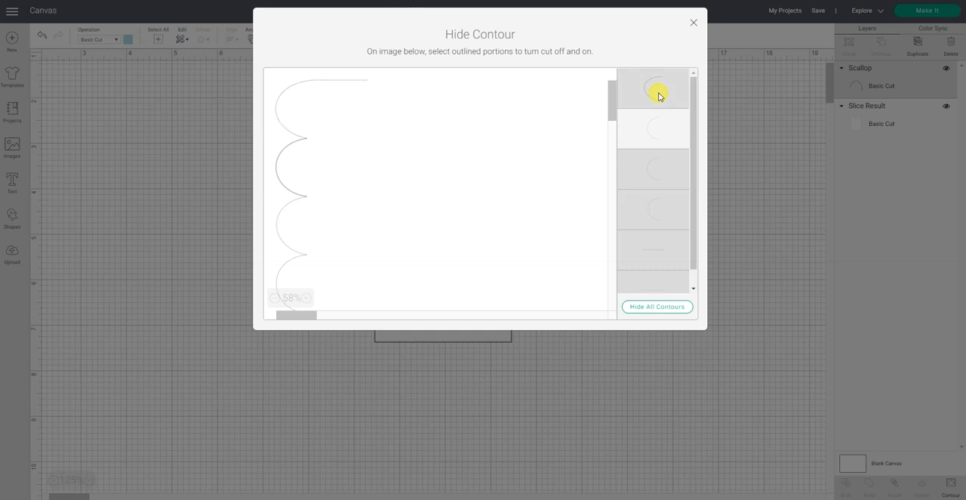
click(694, 24)
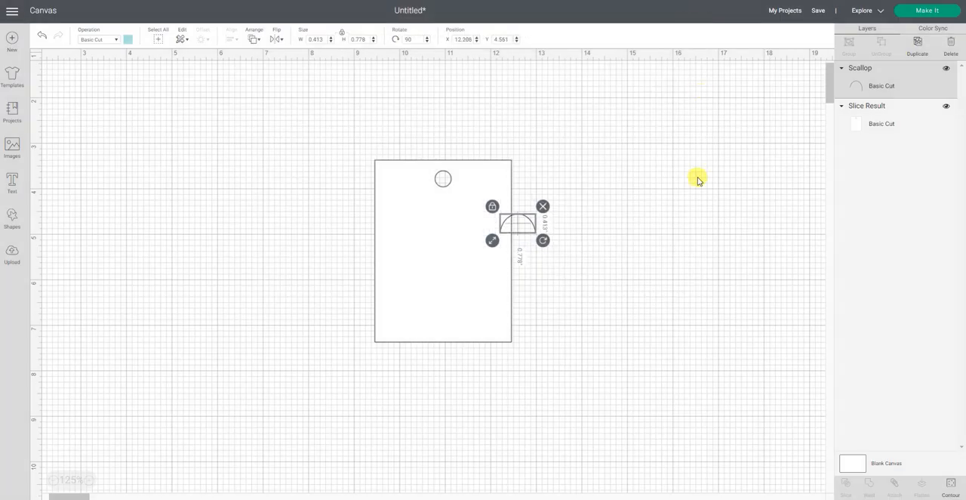
click(693, 184)
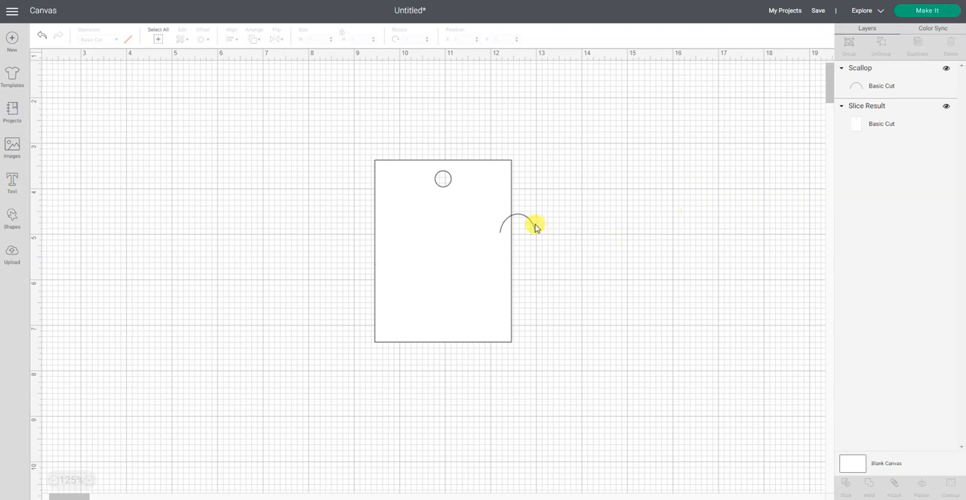
- Move the arc below the tag's hole, unlock its proportions and stretch it to about 1.68 by 0.52 inches
drag(534, 226, 458, 216)
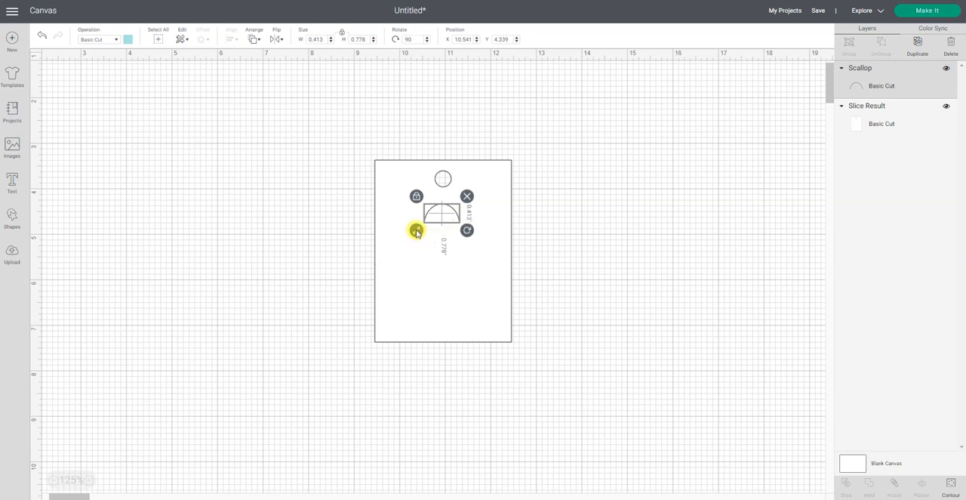
drag(416, 230, 391, 243)
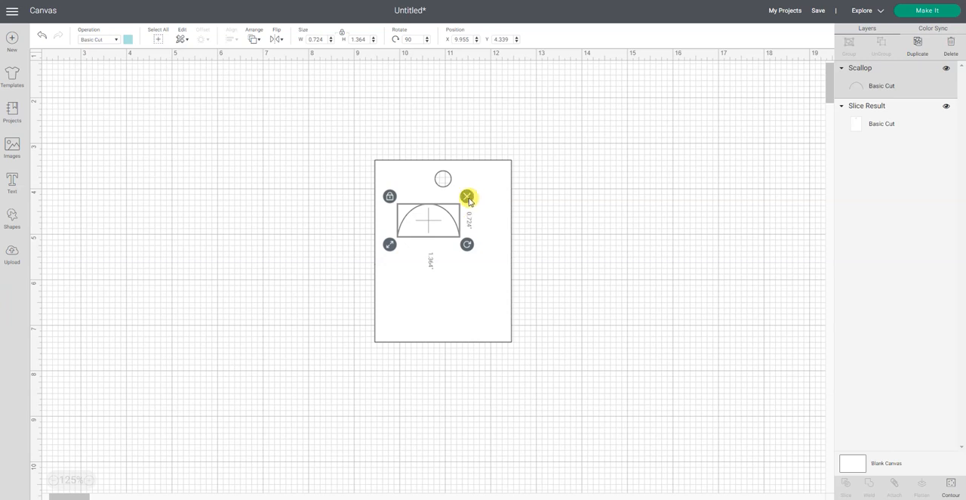
click(390, 196)
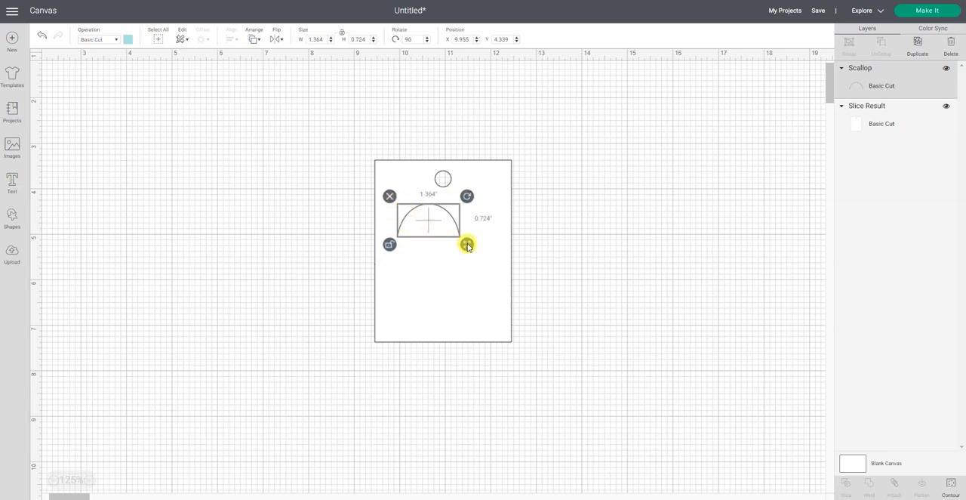
drag(466, 244, 482, 237)
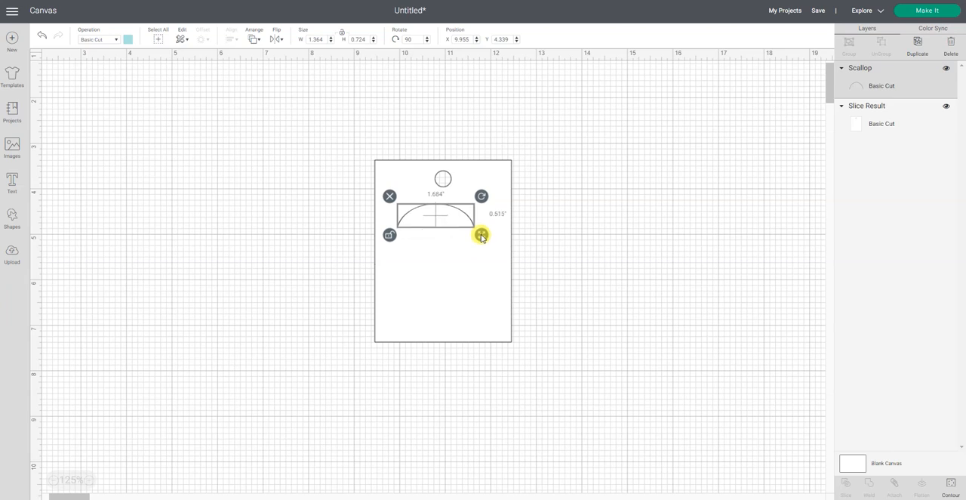
click(601, 269)
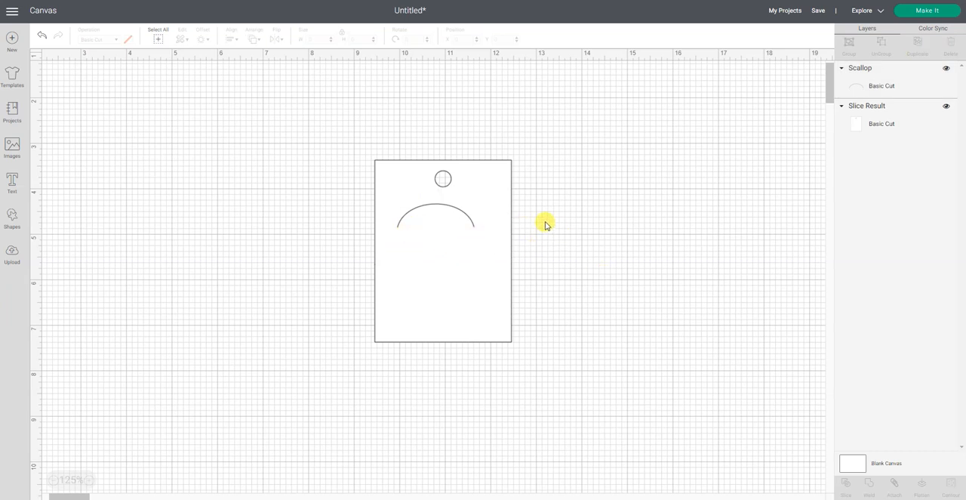
- Select the arc and the punched tag together and center them horizontally on each other
drag(340, 126, 589, 386)
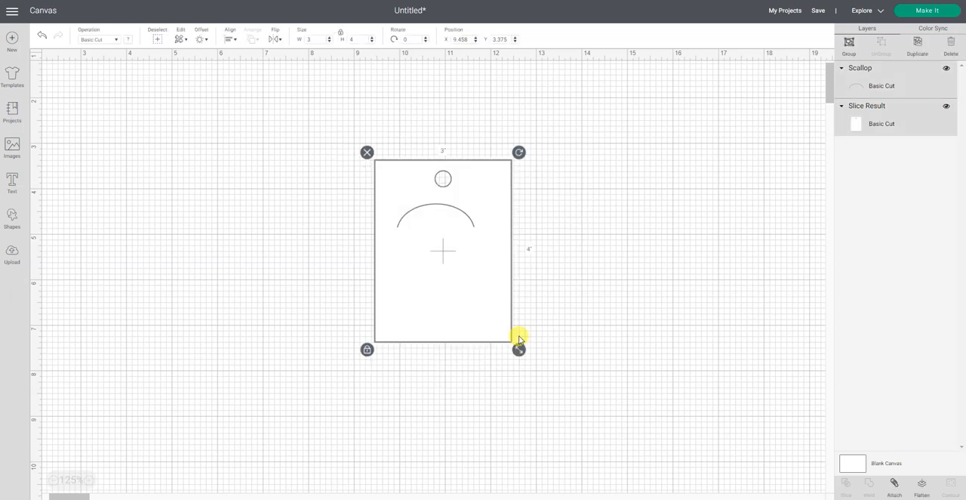
click(231, 42)
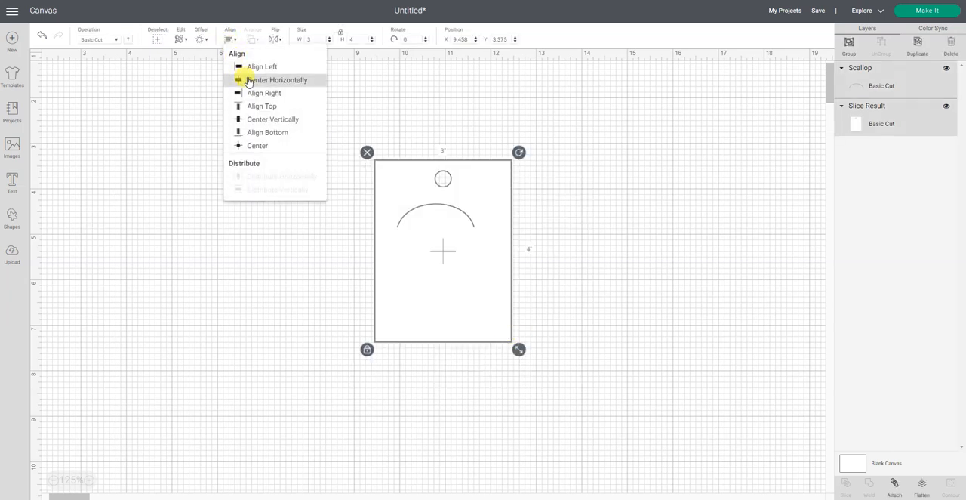
click(252, 79)
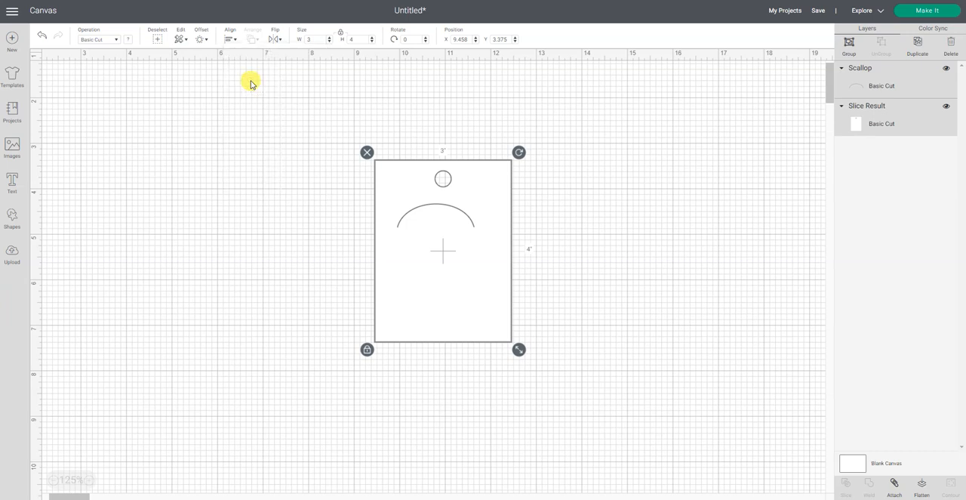
- Stretch the scallop arc on the tag vertically to a height of about 0.65 inches, keeping its width
click(690, 272)
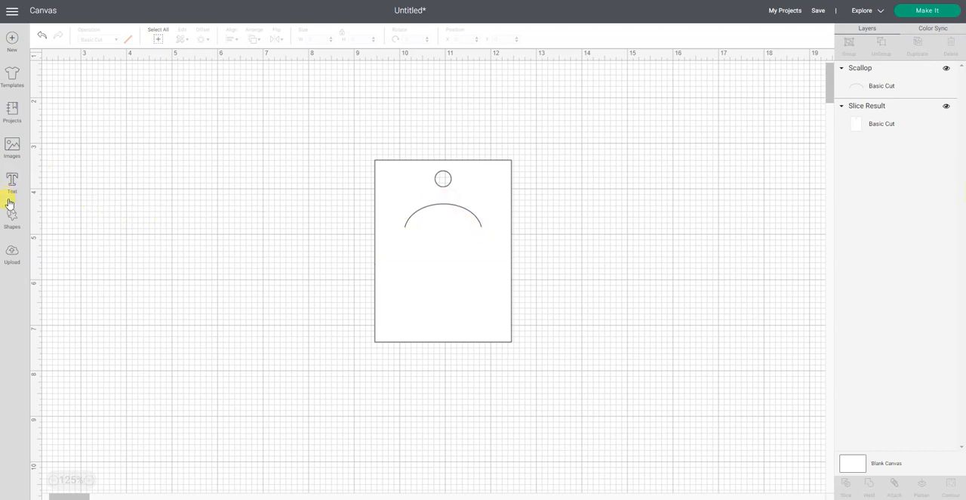
click(480, 220)
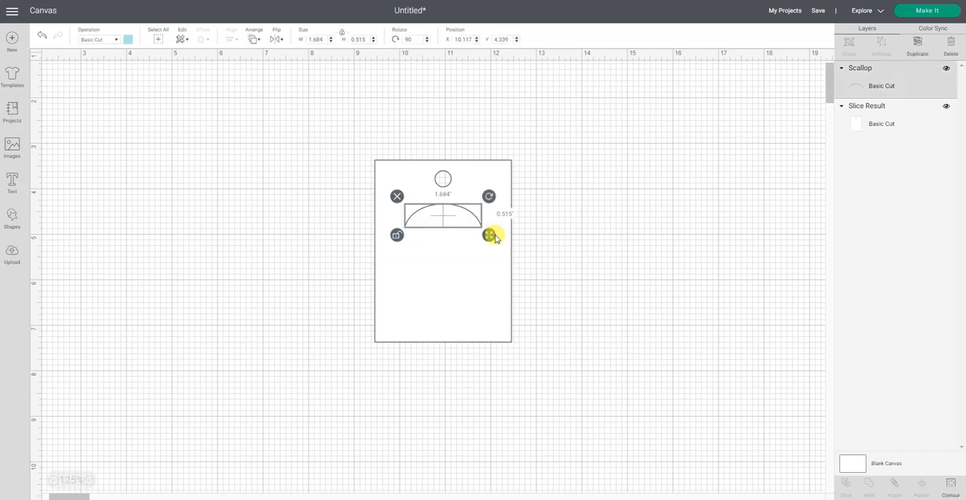
drag(489, 236, 489, 241)
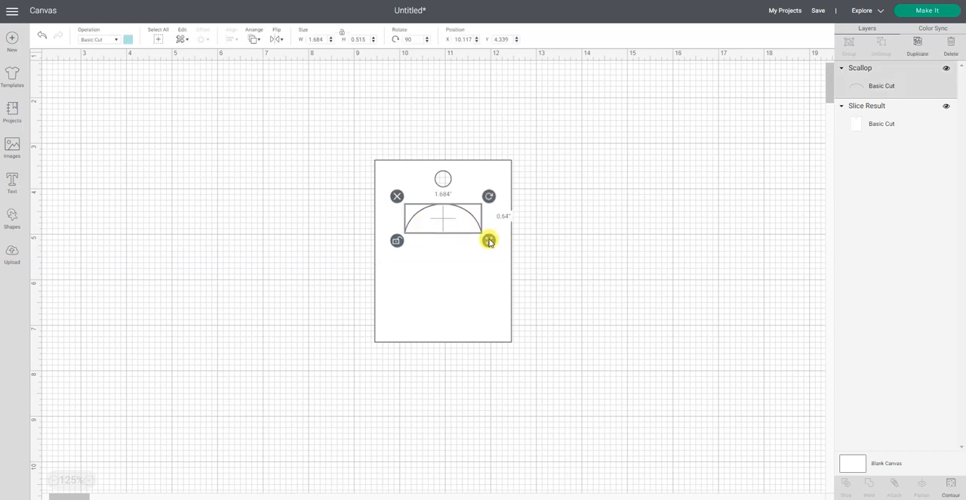
click(539, 237)
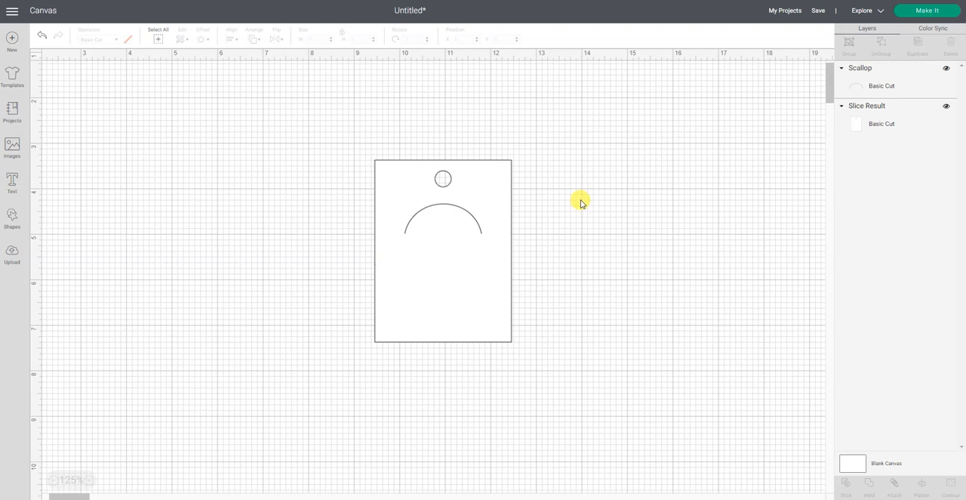
click(887, 86)
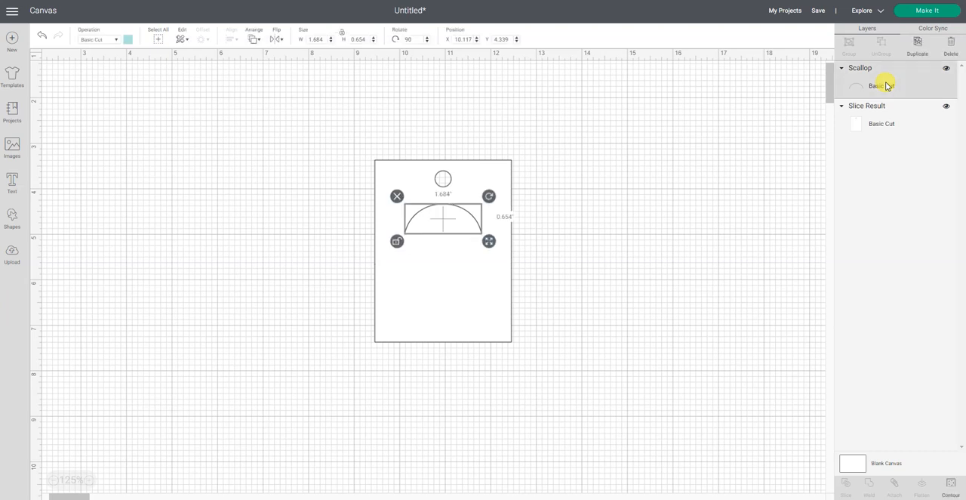
click(874, 118)
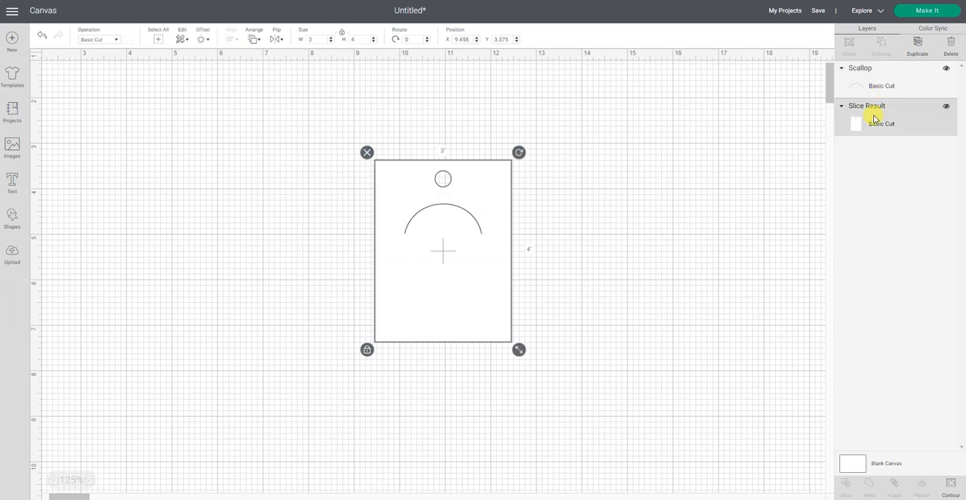
click(726, 139)
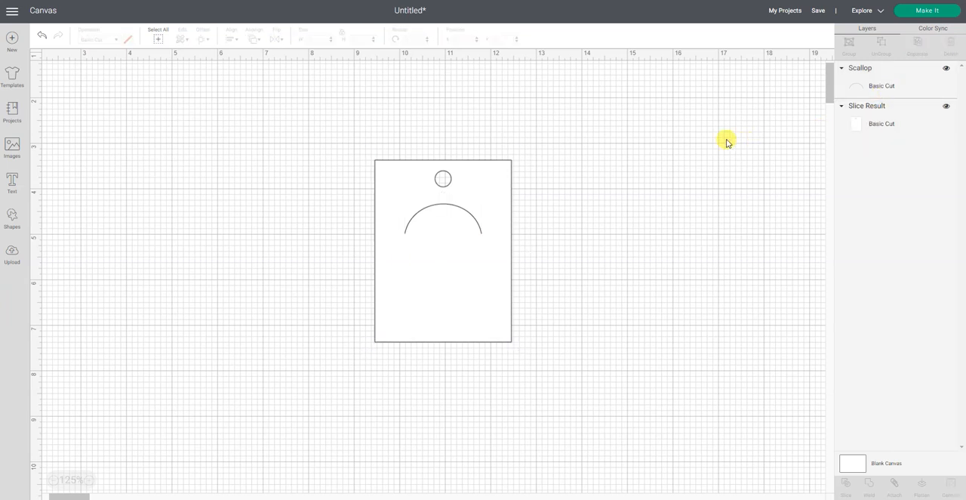
- Preview how the tag and the arc are laid out on the cutting mats, and return to the canvas
click(935, 13)
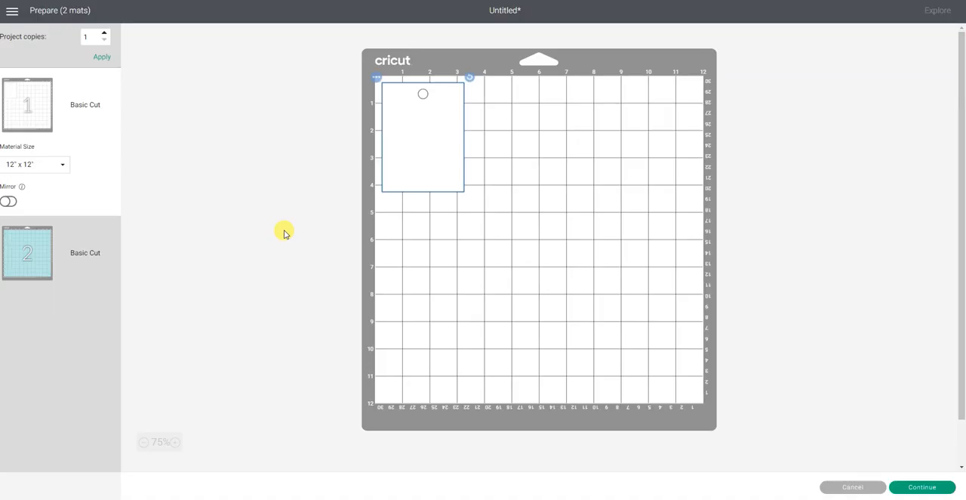
click(22, 263)
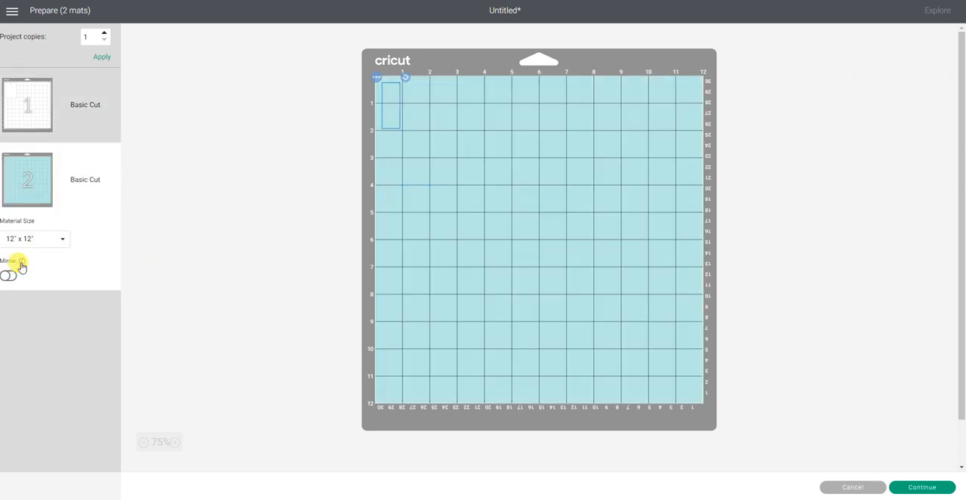
click(26, 114)
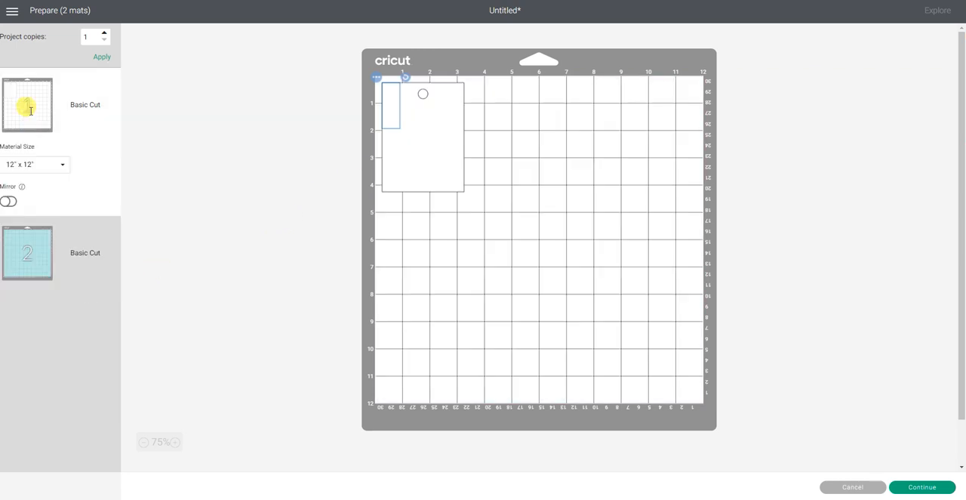
click(852, 490)
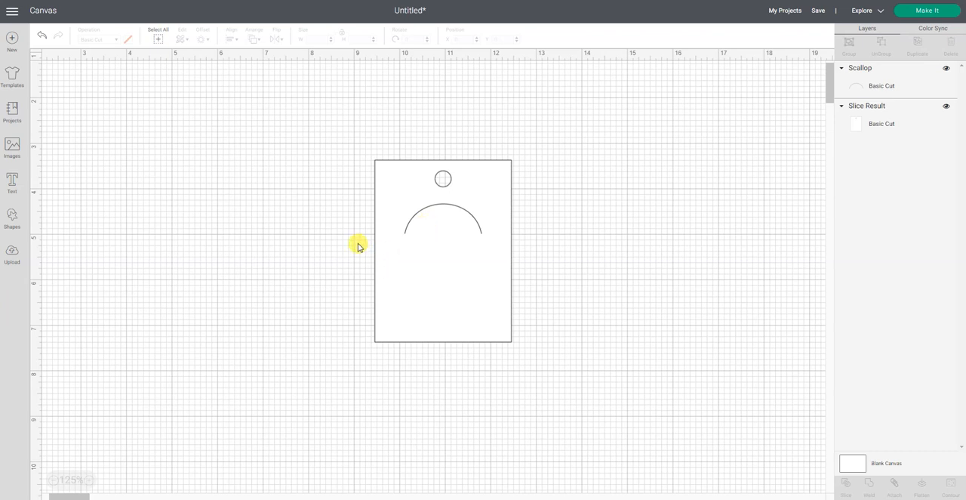
- Attach the arc to the punched tag so they cut together, and send the design to mat preparation
drag(337, 135, 593, 412)
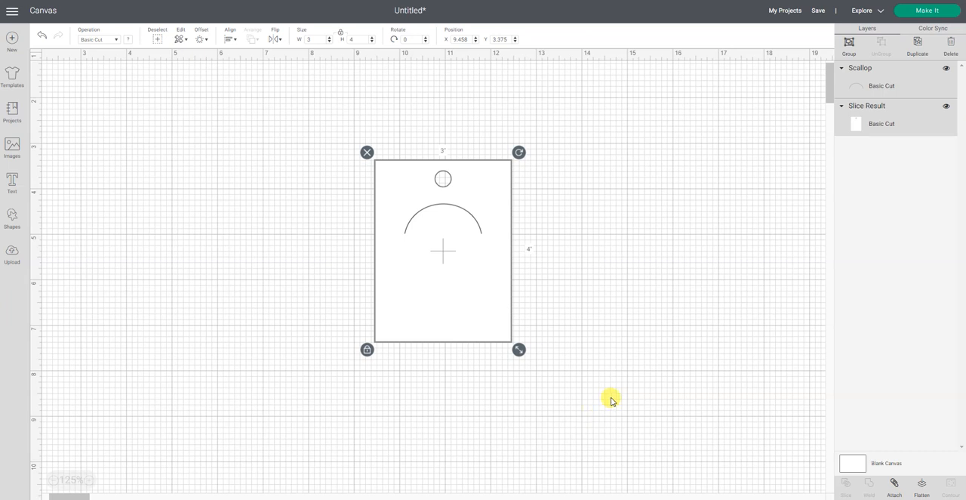
click(894, 487)
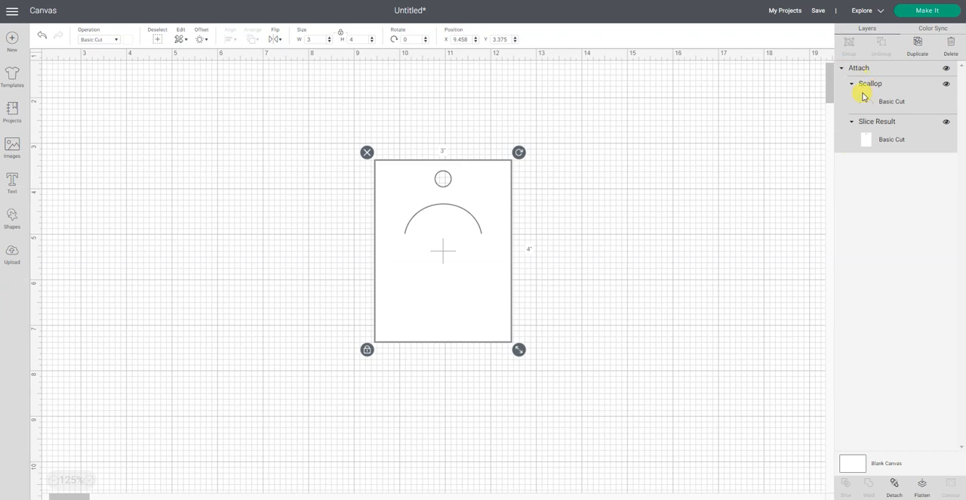
click(918, 13)
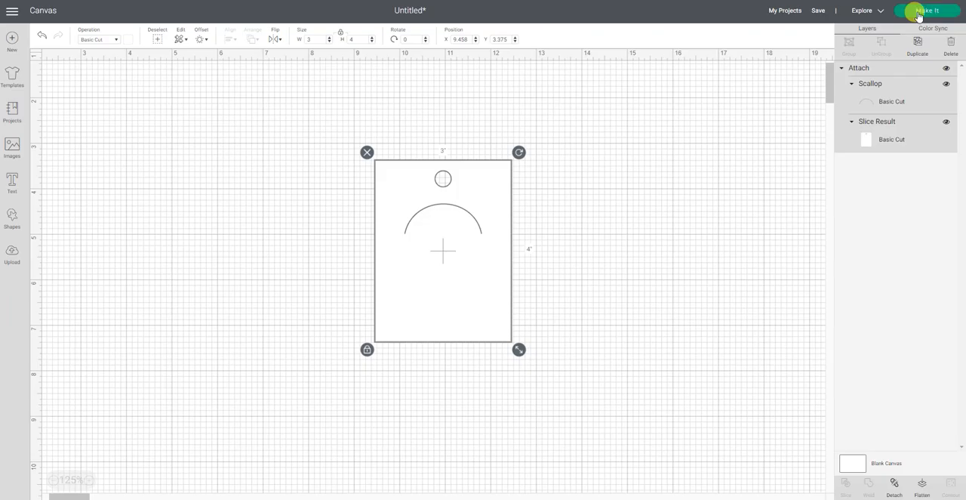